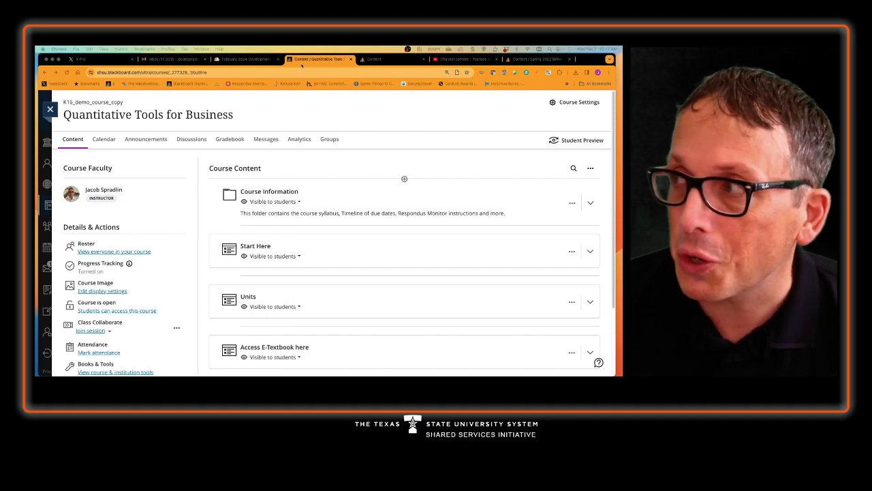
Switch to the Spring 2022 BANA 5300 course and examine its Units page and the Unit 1 January 12 - 18 folder.
left_click(386, 61)
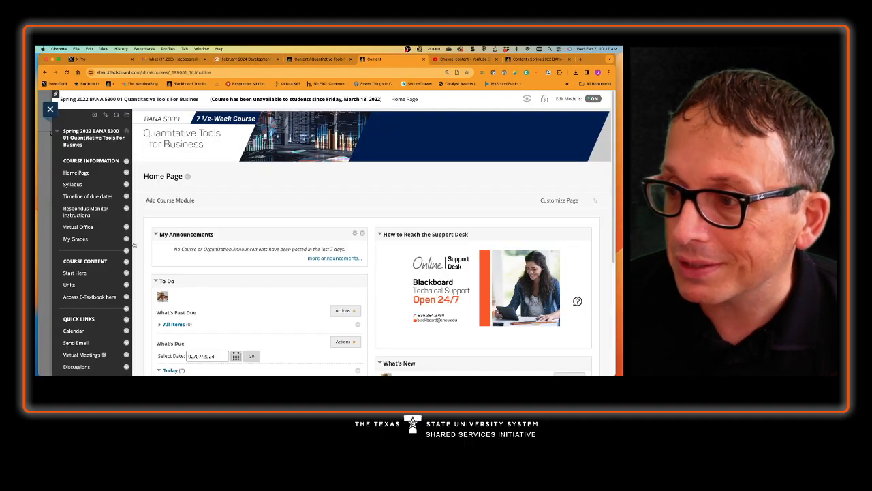
left_click(70, 285)
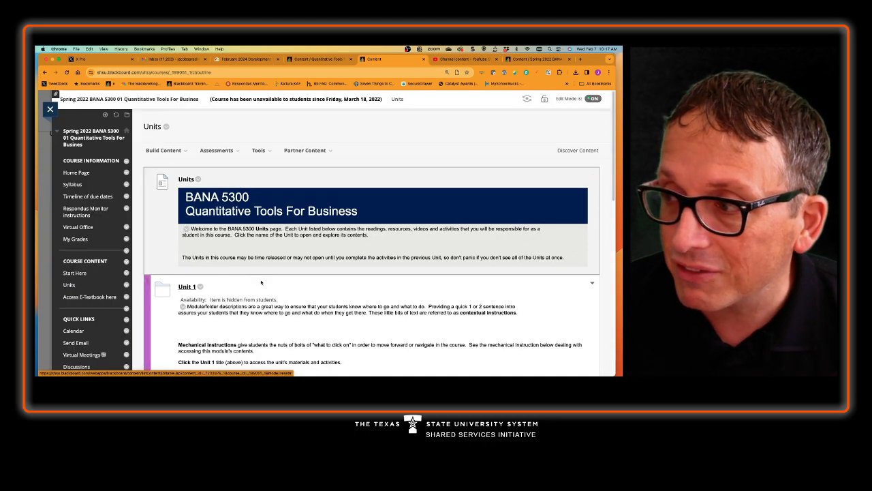
scroll(276, 275, "down", 3)
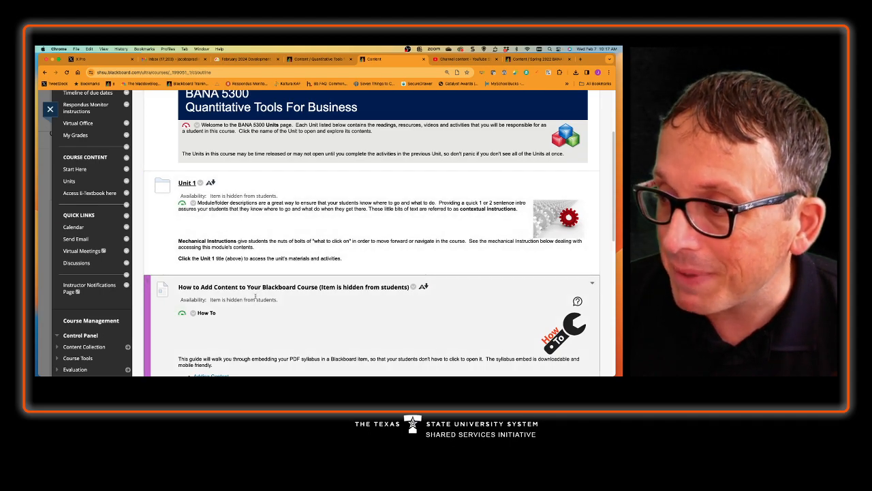
scroll(256, 298, "down", 7)
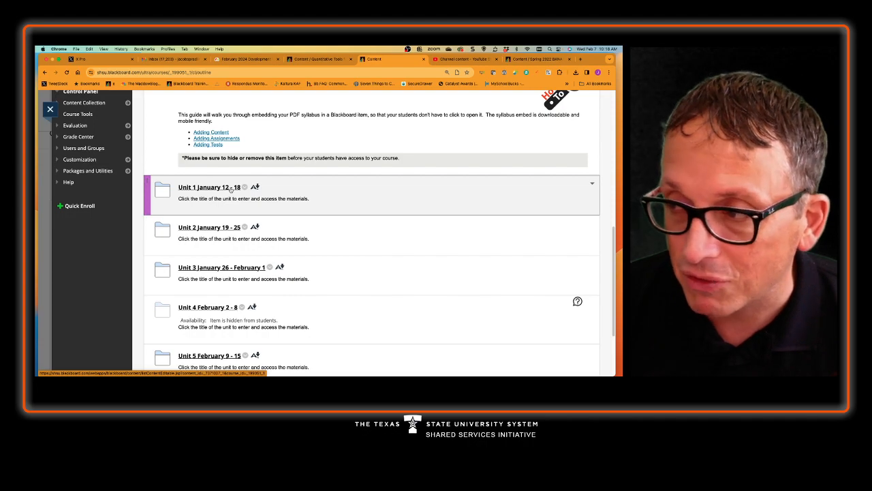
left_click(229, 190)
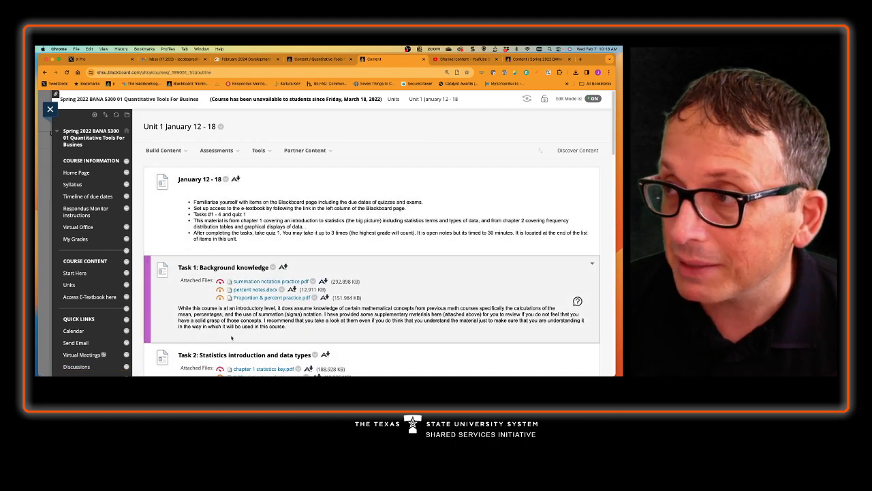
Return to the Quantitative Tools for Business course copy, expand the Units learning module and examine its nested unit folders.
left_click(314, 58)
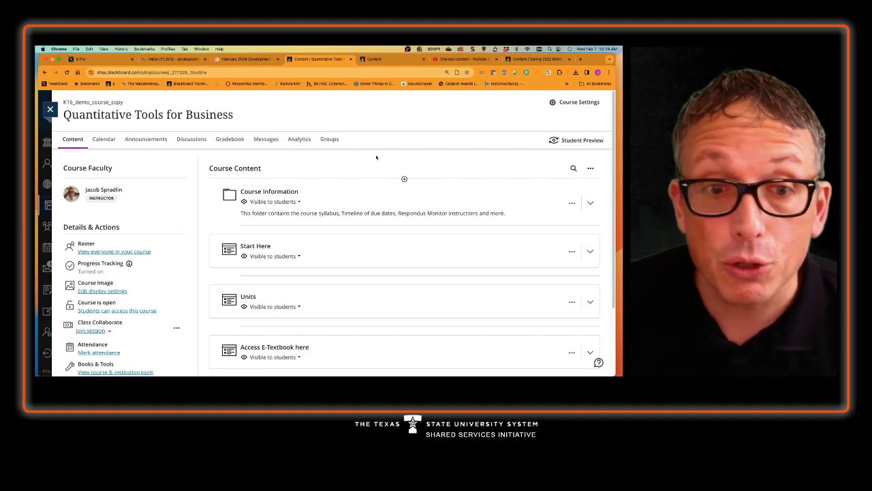
scroll(377, 158, "down", 3)
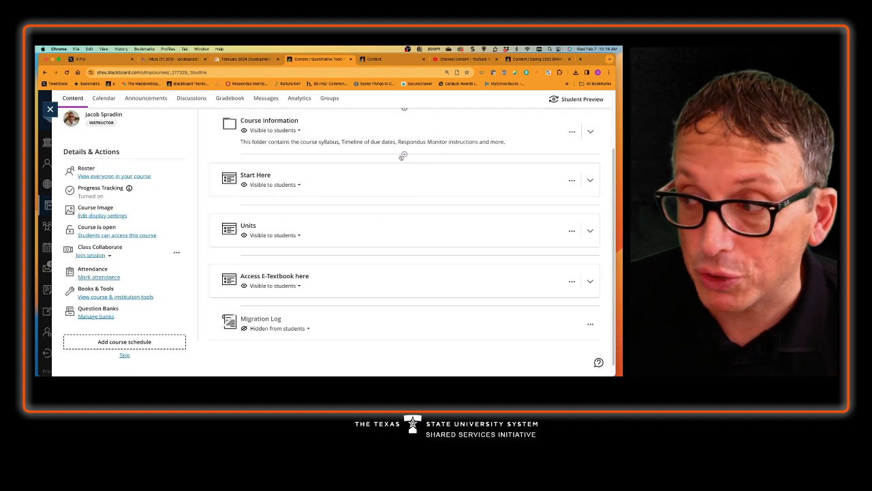
left_click(386, 232)
scroll(385, 230, "down", 10)
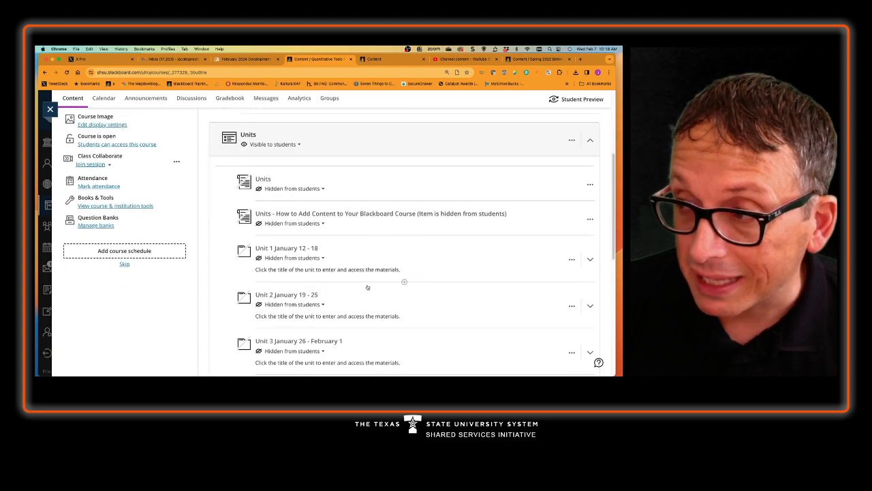
scroll(364, 285, "up", 3)
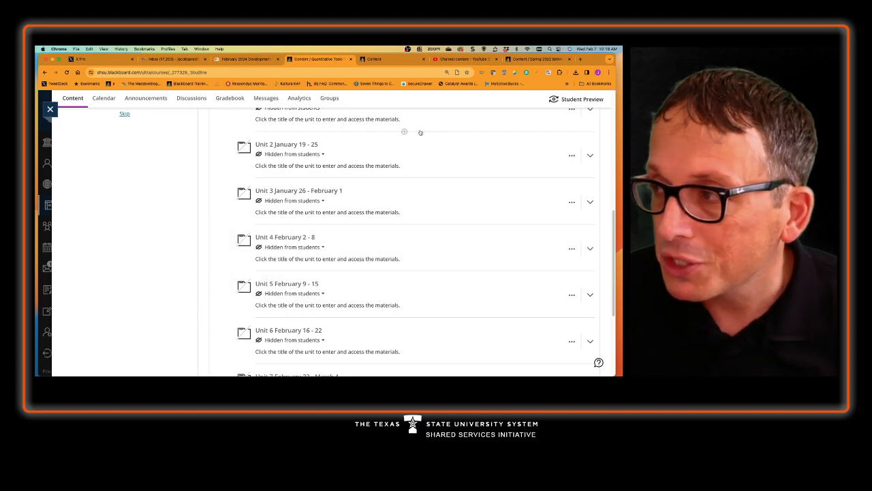
scroll(420, 133, "up", 3)
scroll(420, 132, "up", 5)
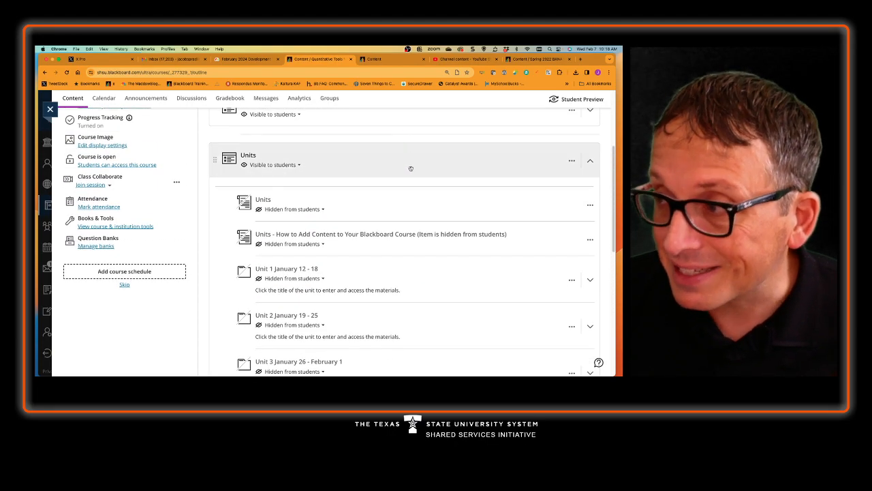
scroll(431, 246, "down", 1)
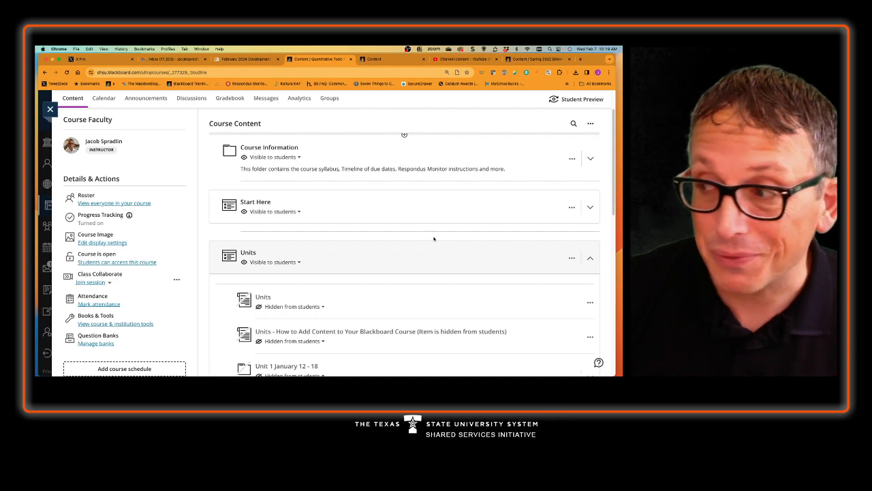
Create a learning module titled "Unit 1" between Start Here and Units, and set it to Visible to students.
mouse_move(354, 234)
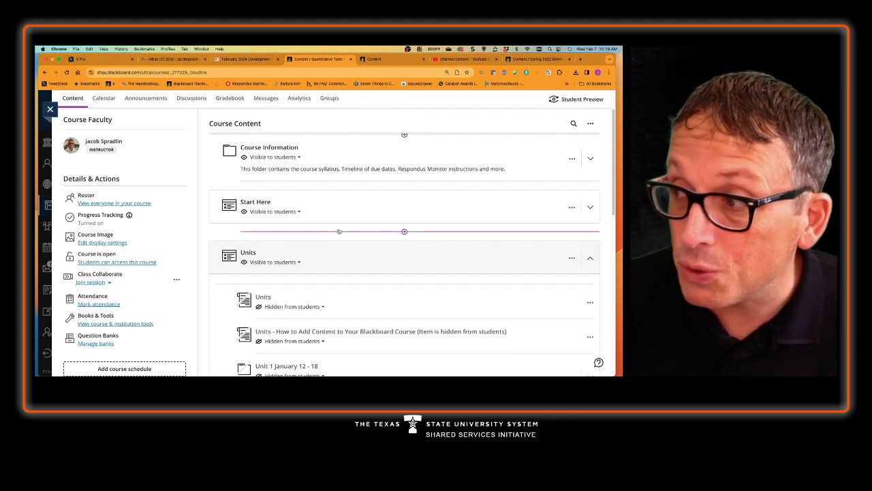
left_click(404, 232)
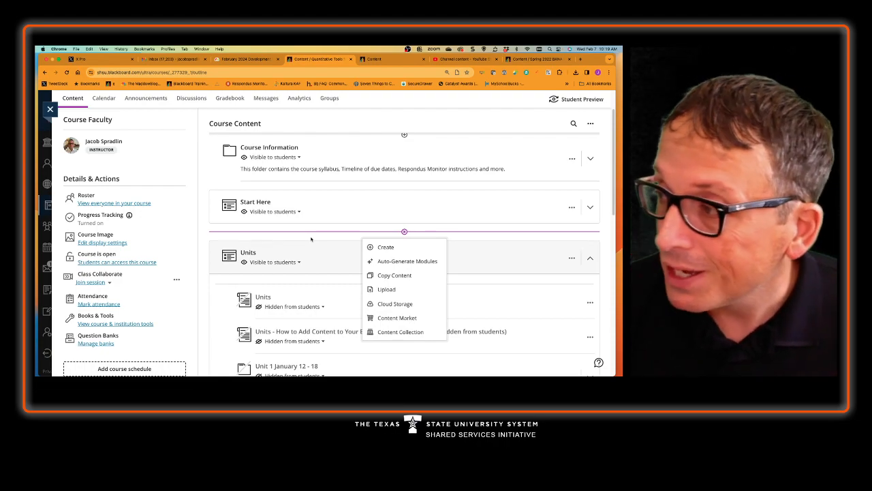
left_click(391, 249)
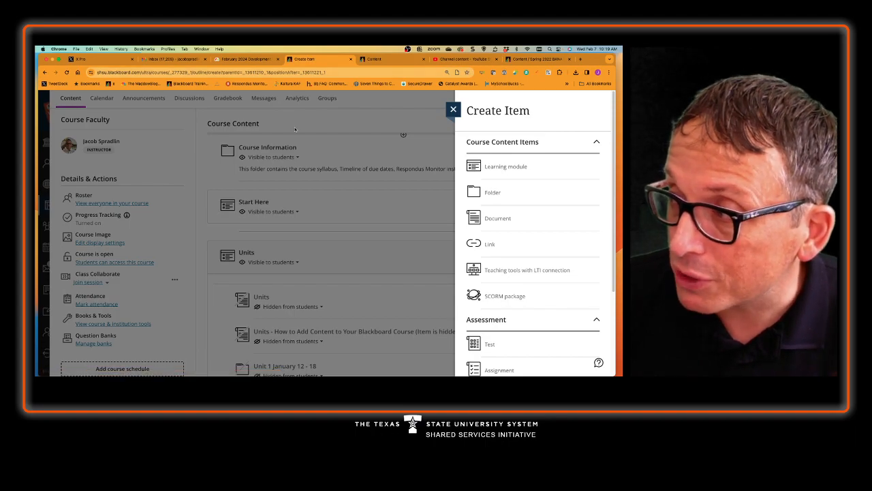
left_click(518, 167)
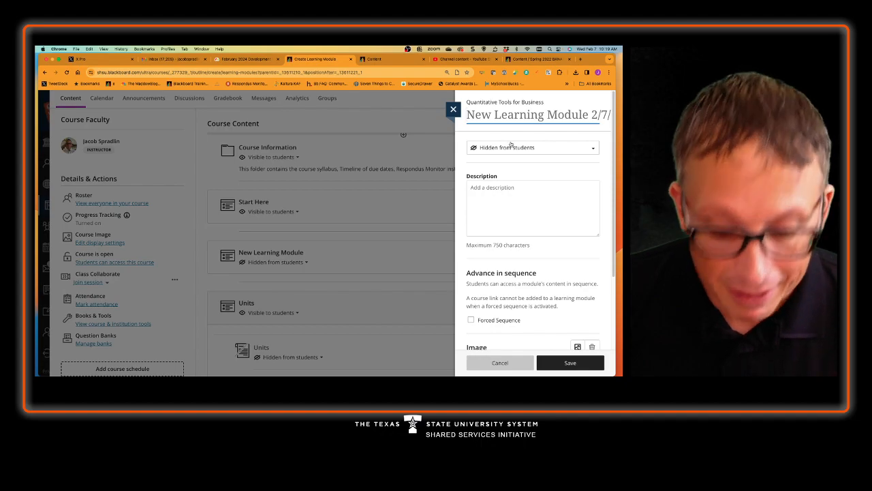
type("Unit 1")
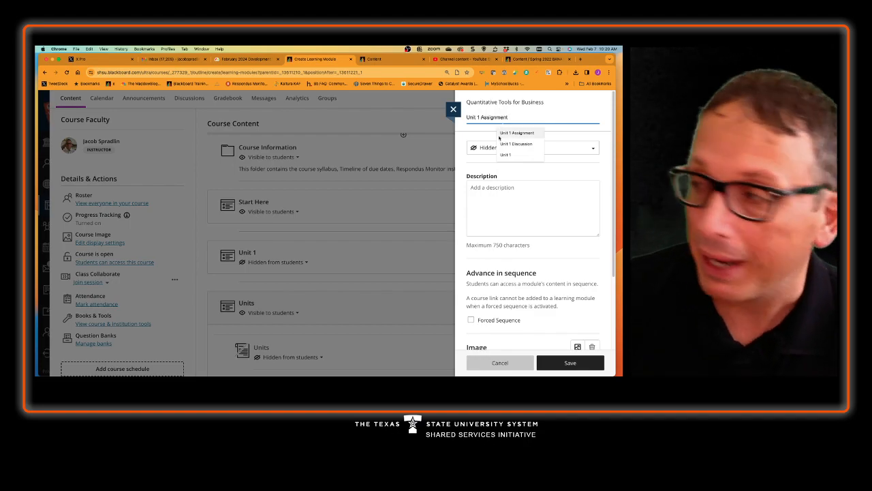
left_click(521, 218)
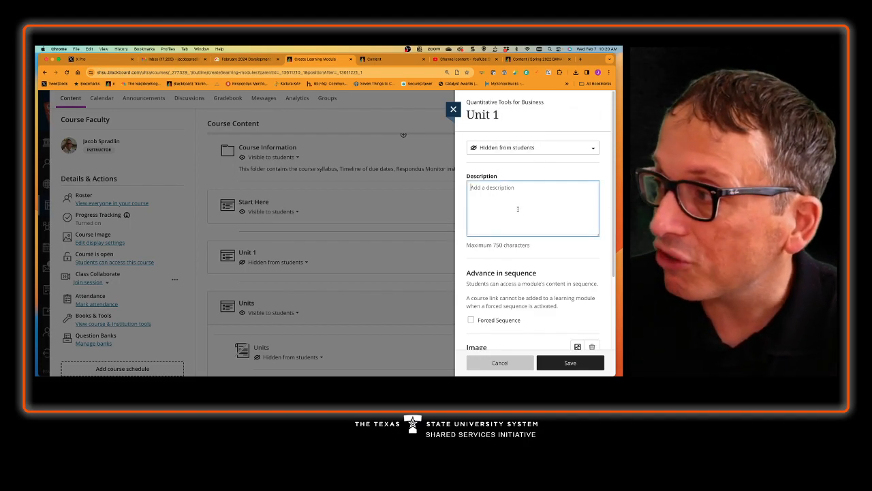
left_click(492, 149)
left_click(496, 163)
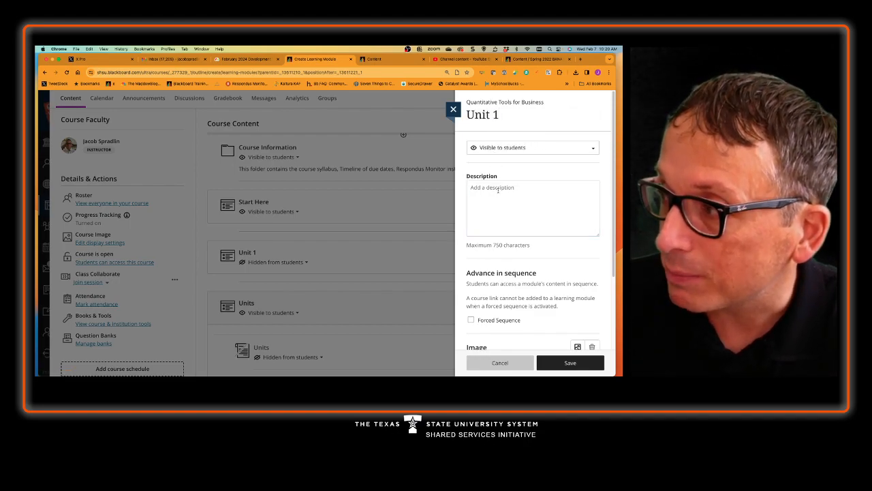
Enter the module description "Orenting you to the course and covering some math concepts to ensure your success. Click to access content.".
left_click(498, 190)
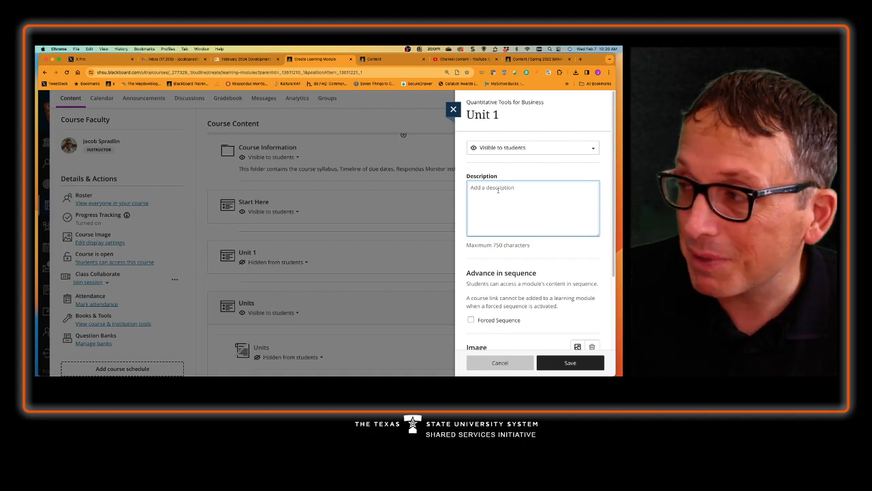
type("Orev")
key("BackSpace")
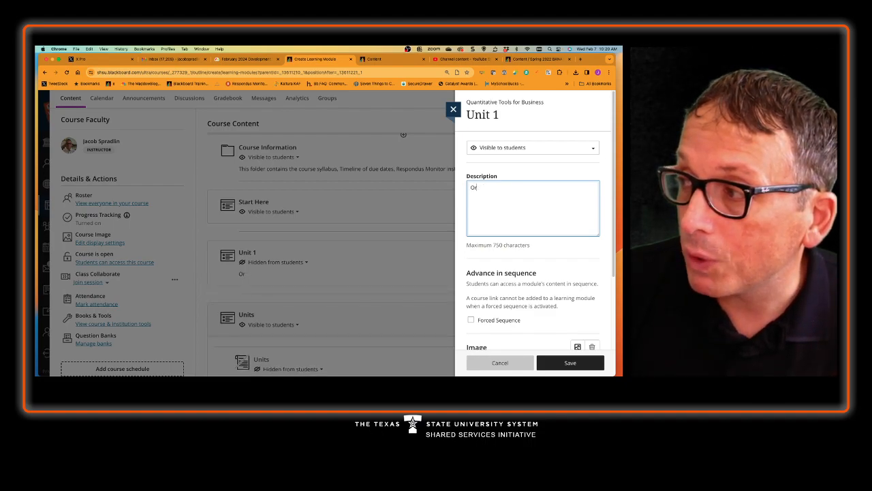
type("ienting to")
key("BackSpace")
key("BackSpace")
type("you to t")
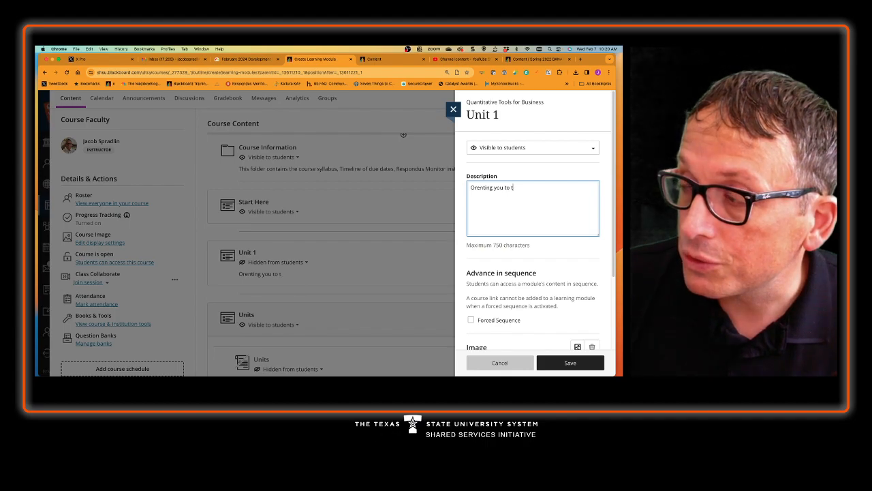
type("he course and")
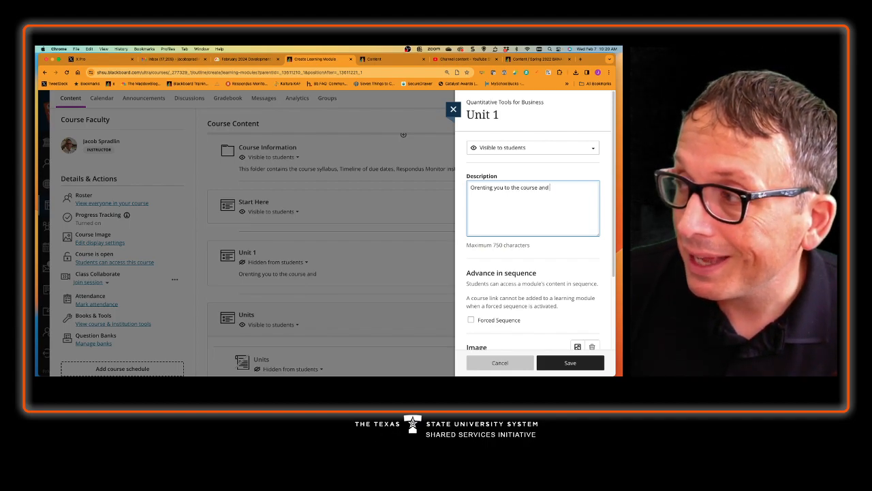
type(" covering some")
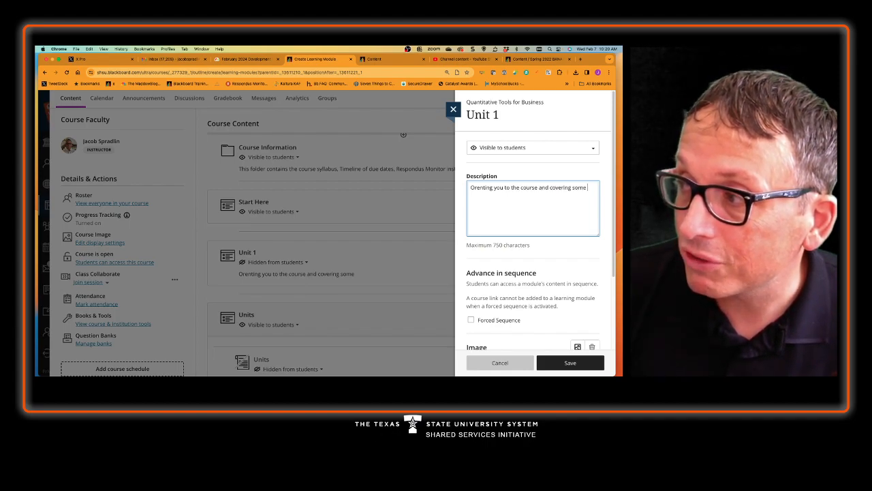
type(" preivu")
key("BackSpace")
key("BackSpace")
key("BackSpace")
key("BackSpace")
key("BackSpace")
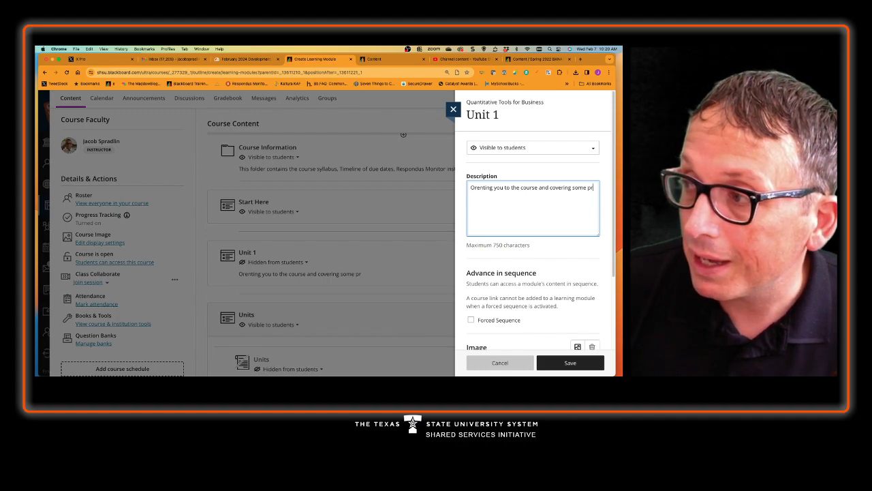
type("preiul")
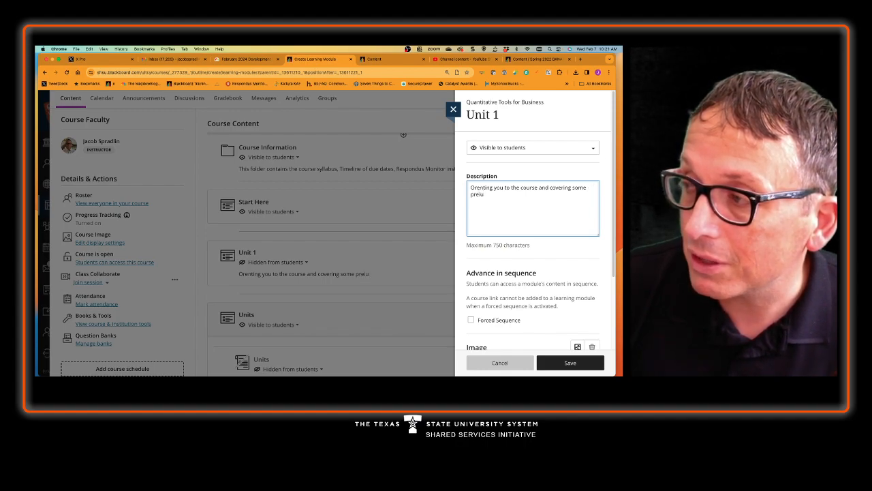
key("BackSpace")
key("BackSpace")
key("BackSpace")
key("BackSpace")
key("BackSpace")
type("math")
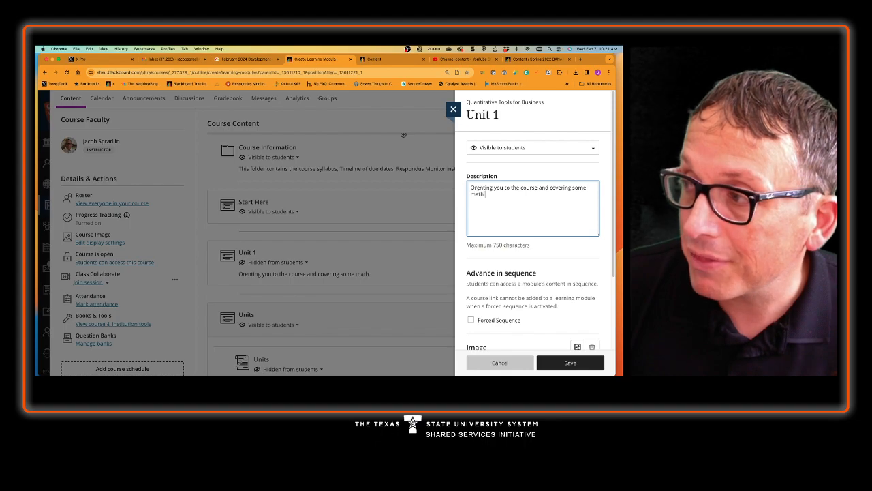
type(" concepts to")
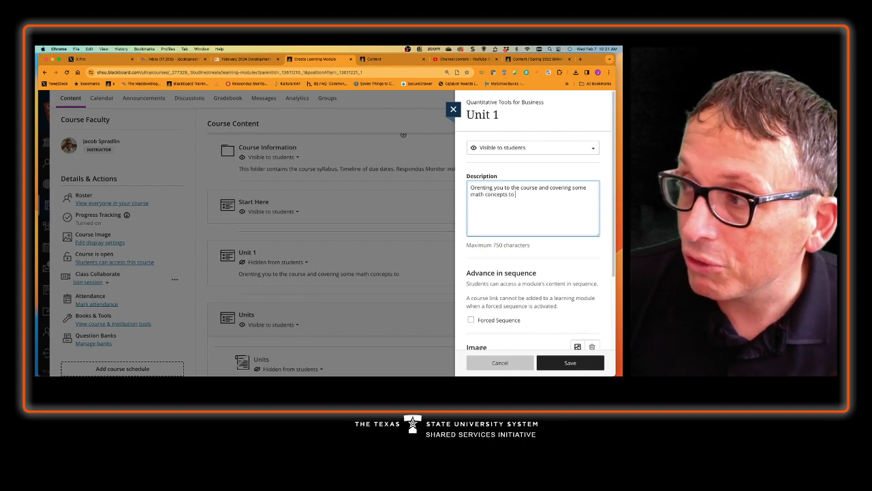
type(" ensure your succkes")
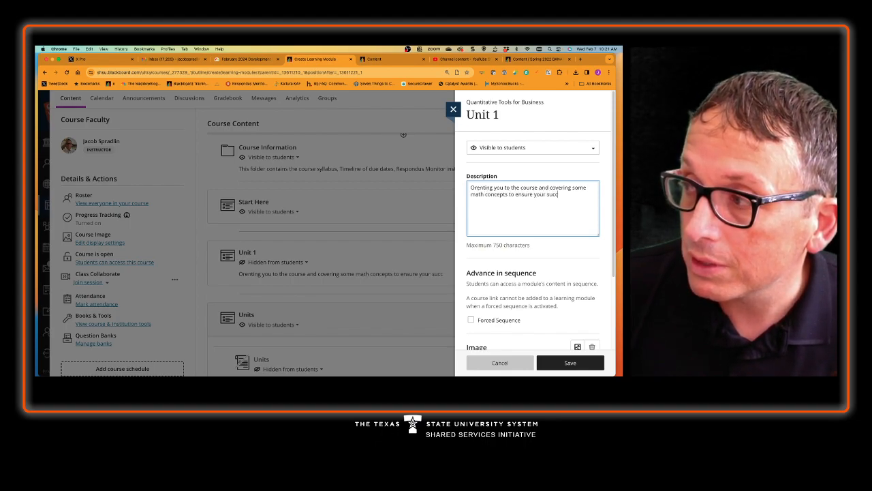
key("BackSpace")
key("BackSpace")
type("ess.")
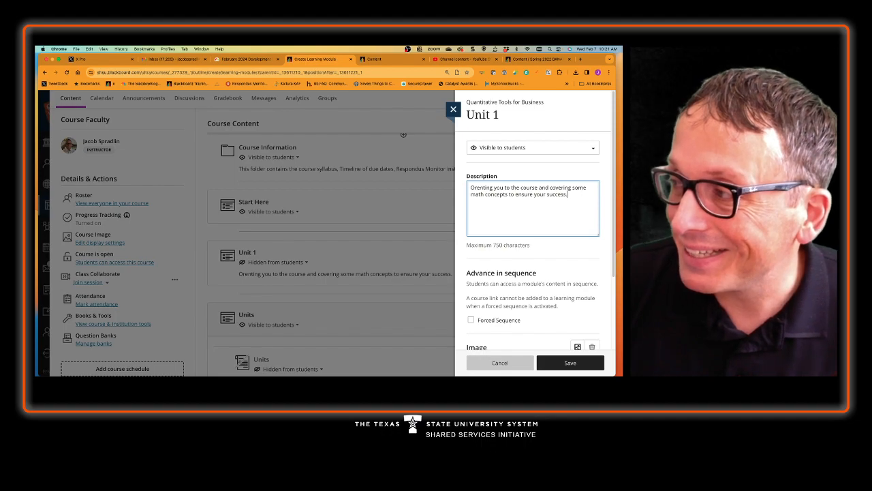
type(" C")
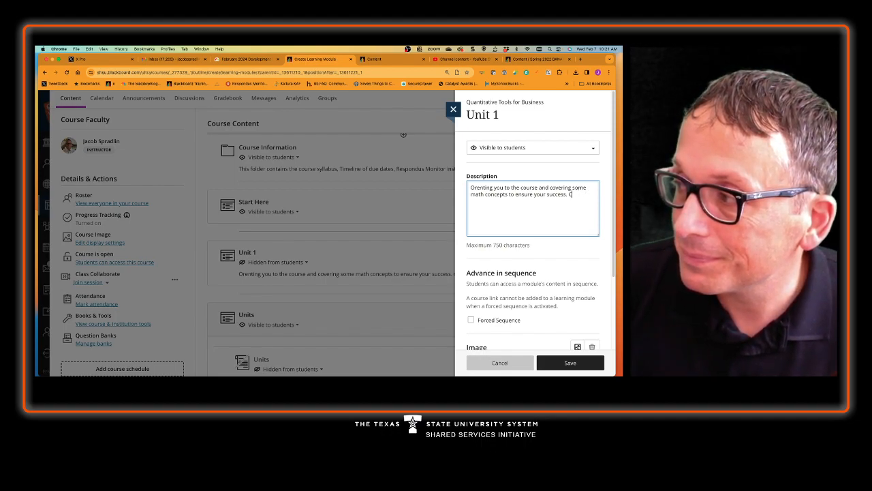
type("icl tolick to access content.")
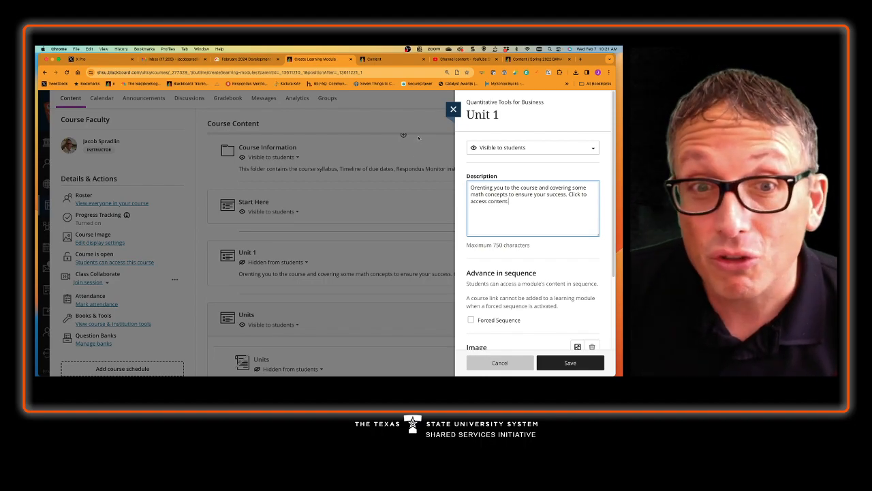
Review the Forced Sequence and Image options of the Unit 1 learning module.
scroll(500, 199, "down", 5)
scroll(500, 199, "up", 5)
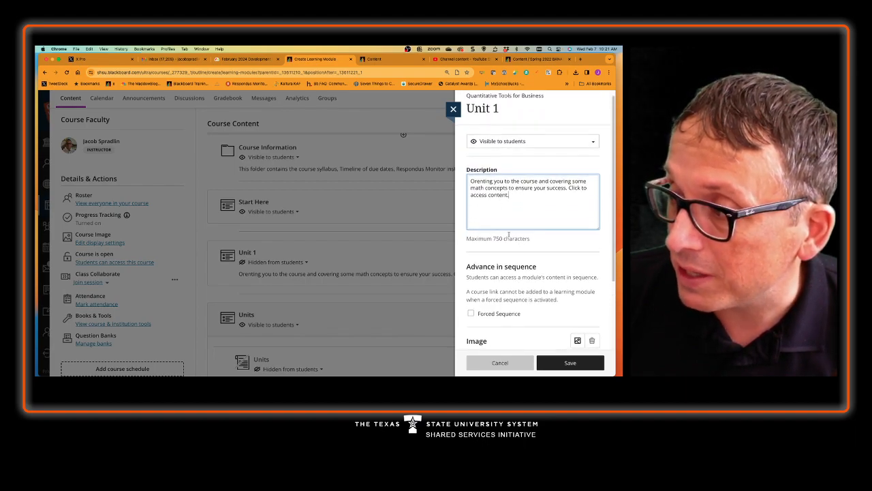
scroll(505, 272, "down", 2)
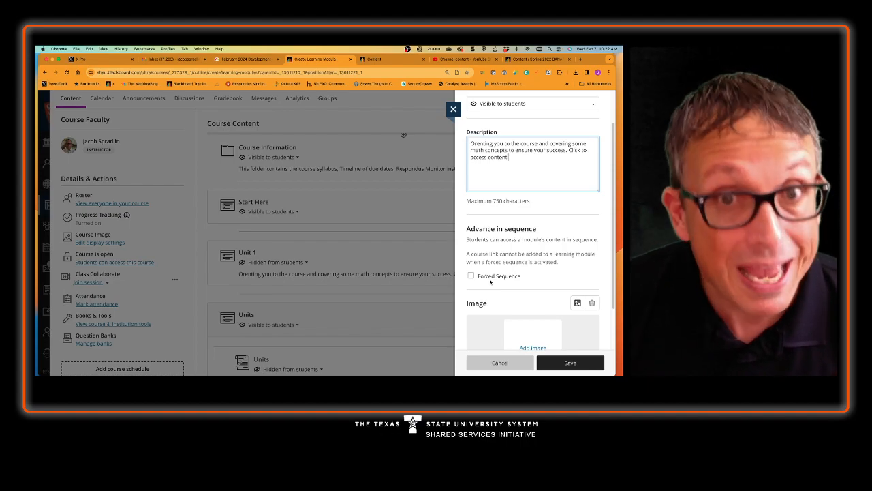
left_click(470, 276)
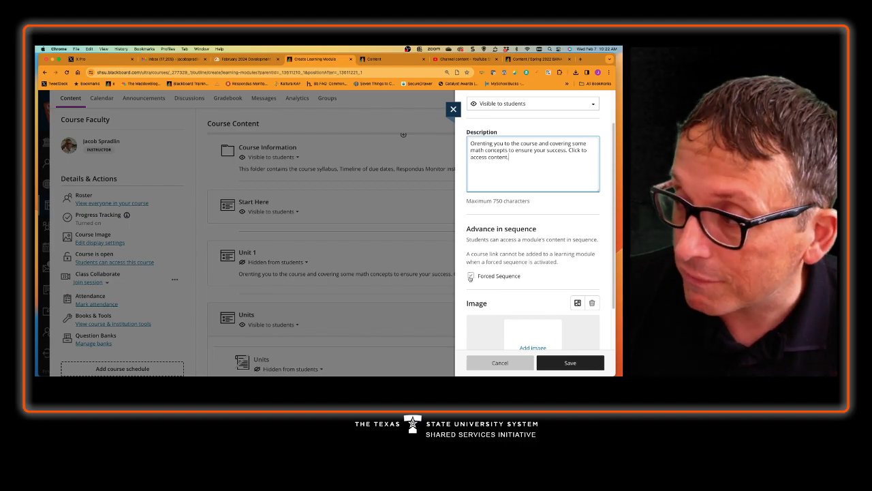
scroll(479, 276, "down", 2)
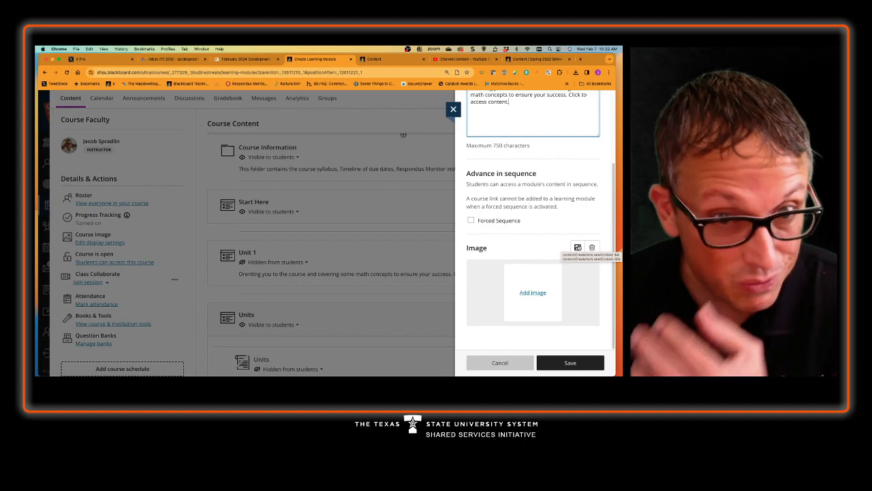
Start adding an image to the Unit 1 learning module with stock images from Unsplash as the source.
left_click(578, 247)
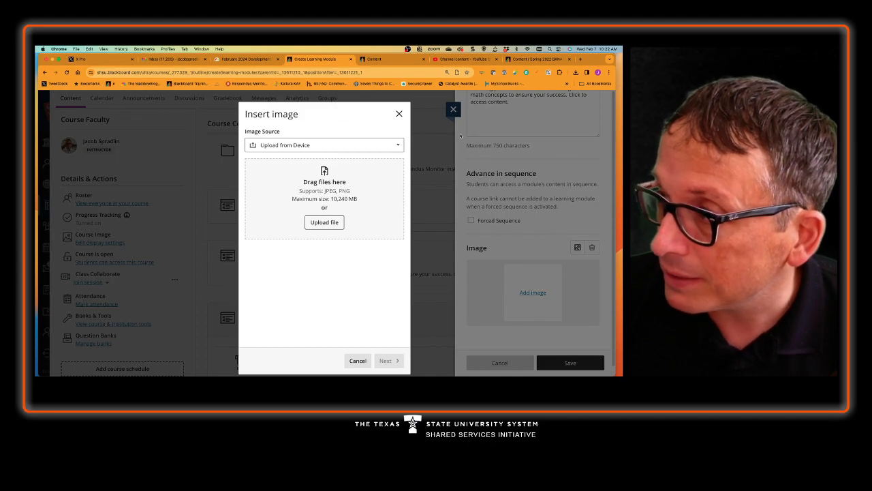
left_click(399, 113)
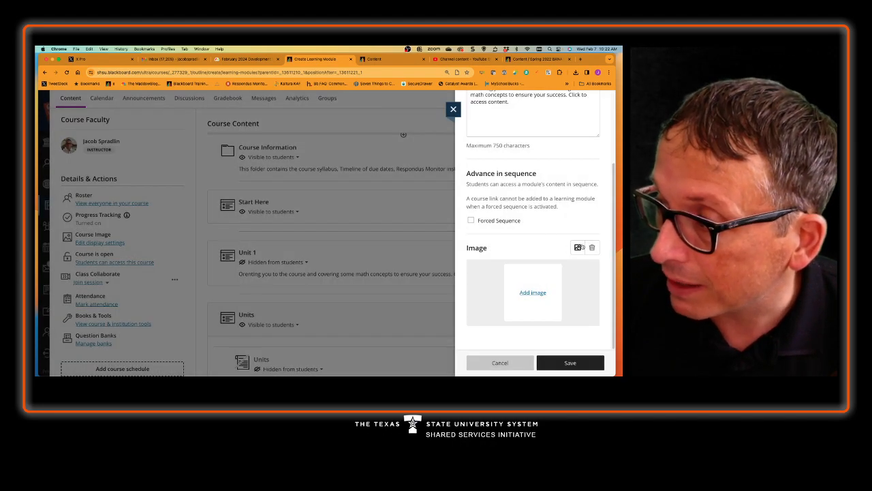
left_click(539, 293)
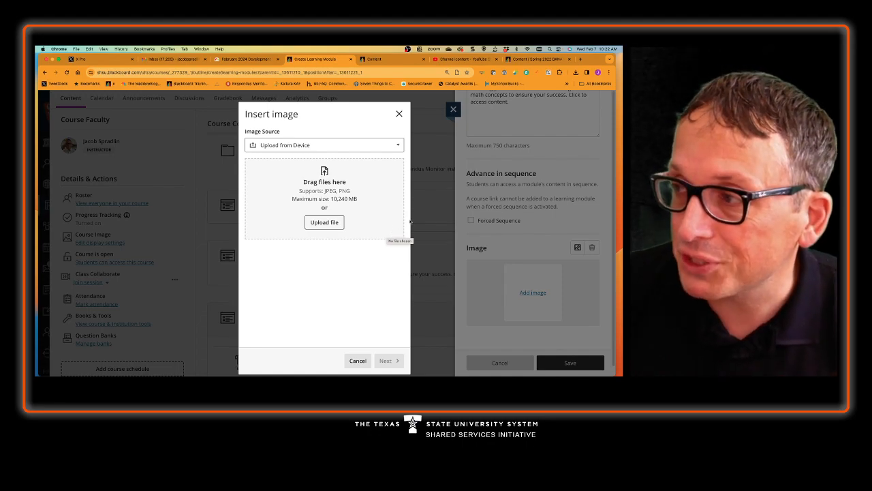
left_click(331, 147)
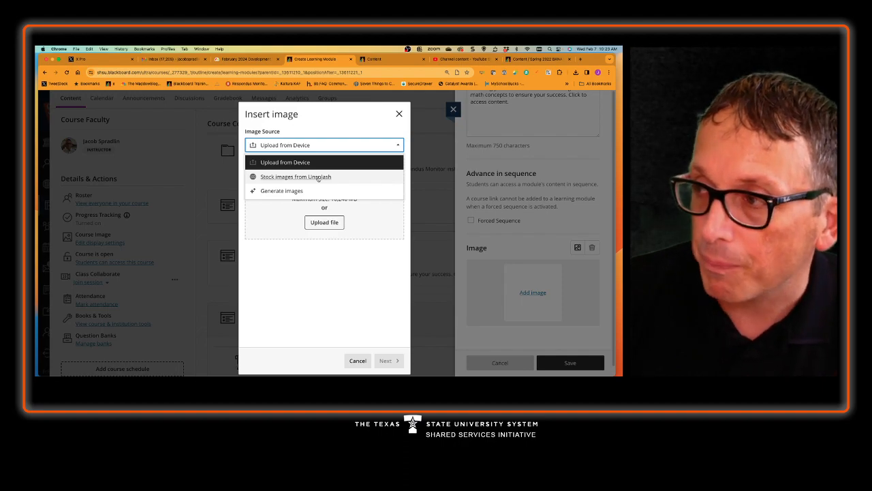
left_click(319, 178)
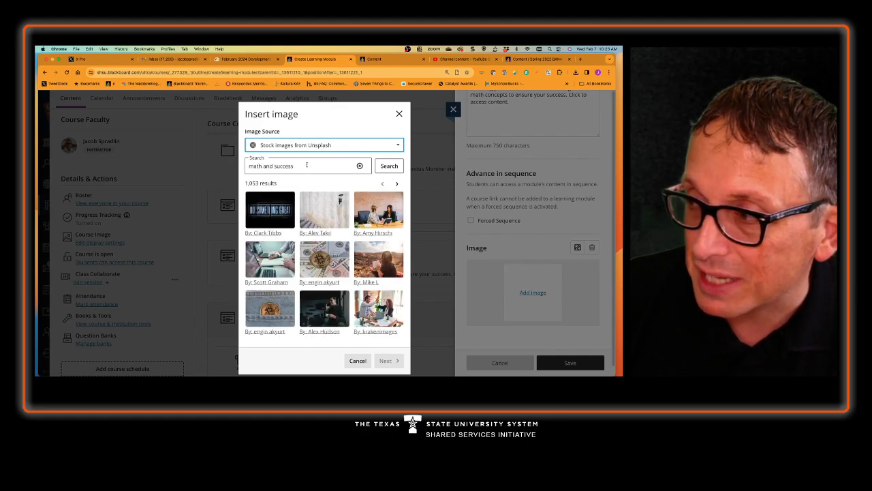
Search the stock images for "Math and Statistics".
left_click_drag(308, 165, 226, 160)
type("Stat")
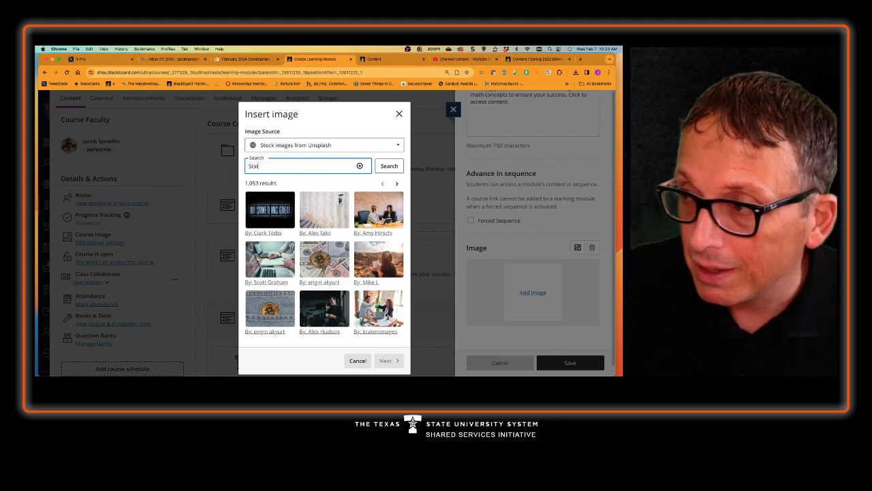
key("BackSpace")
key("BackSpace")
key("BackSpace")
key("BackSpace")
type("Math and")
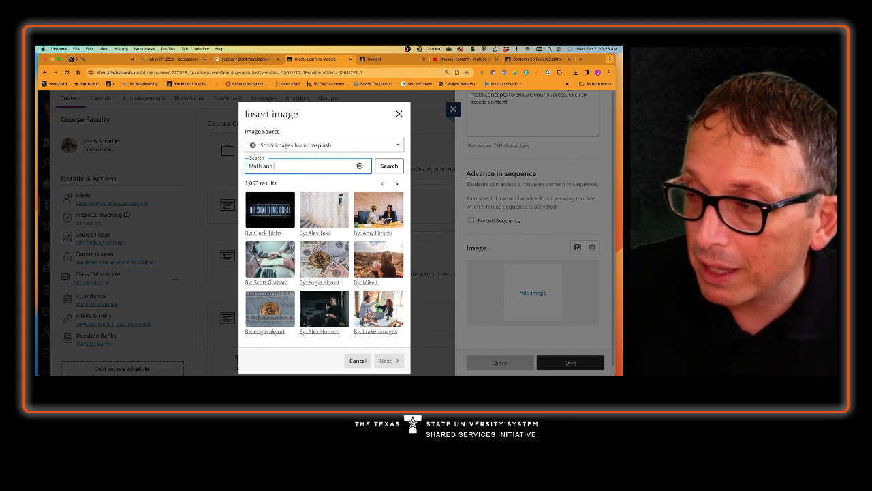
type(" Statistics")
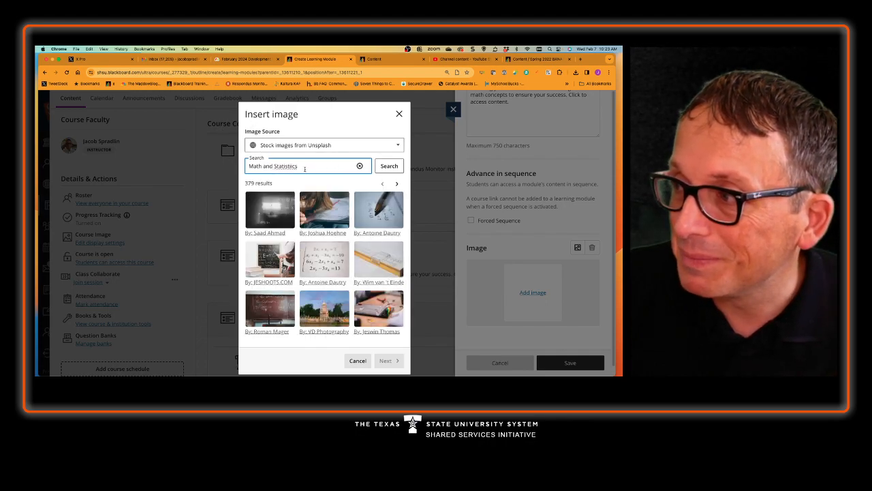
key("BackSpace")
type("ics")
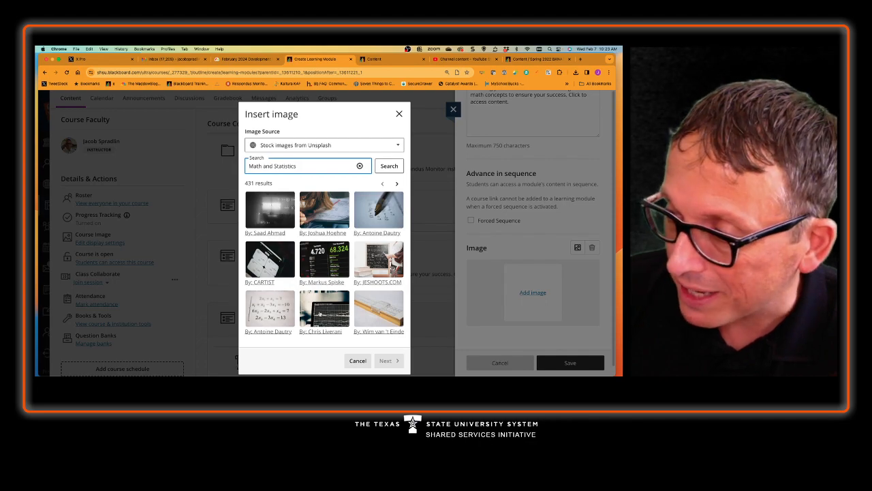
Choose the photo of a chart on a laptop, reposition it so the chart fills the crop, and save the image.
left_click(320, 314)
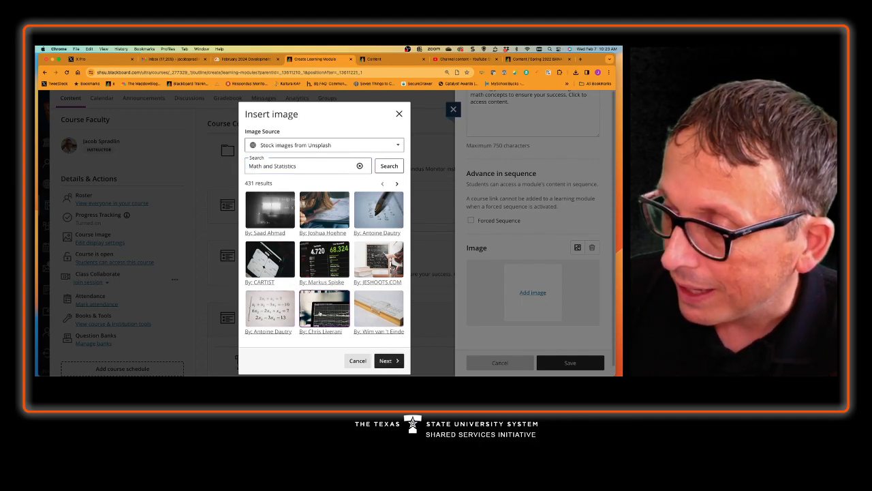
left_click(387, 360)
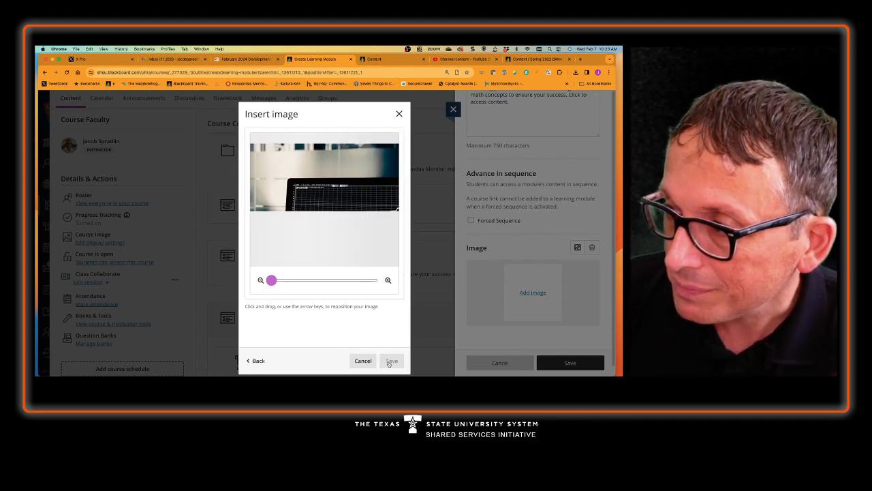
mouse_move(340, 233)
left_mouse_down()
mouse_move(315, 230)
mouse_move(330, 230)
left_mouse_up()
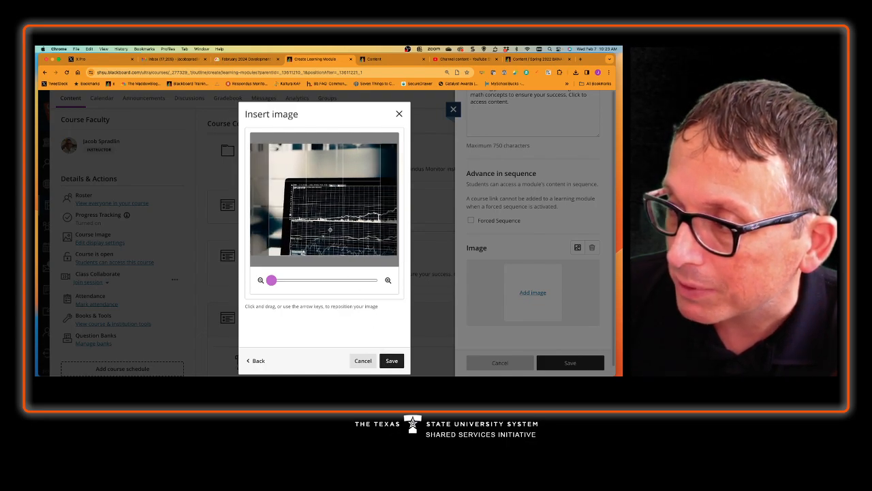
left_click(391, 362)
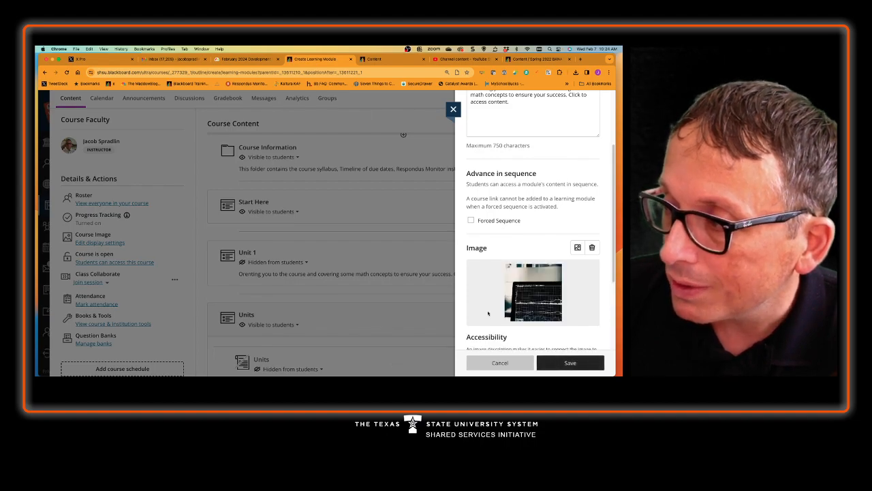
Unmark the image as decorative, enter the alternative text "Statistics represented in a chart on a laptop" and save the module.
scroll(490, 305, "down", 3)
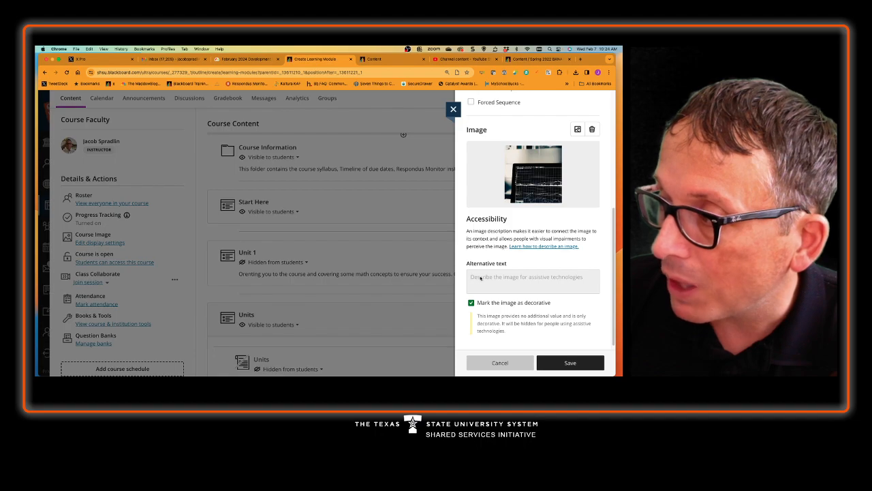
left_click(470, 303)
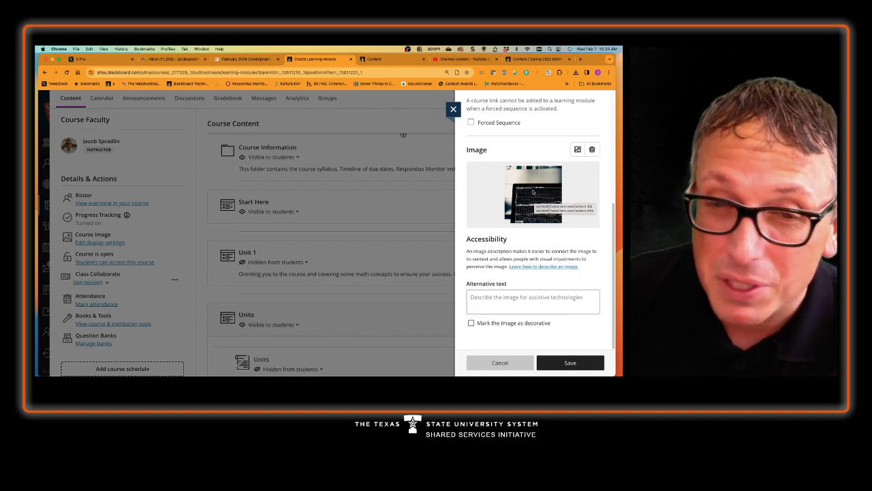
left_click(491, 299)
type("Statistics represented in a chart on a laptop")
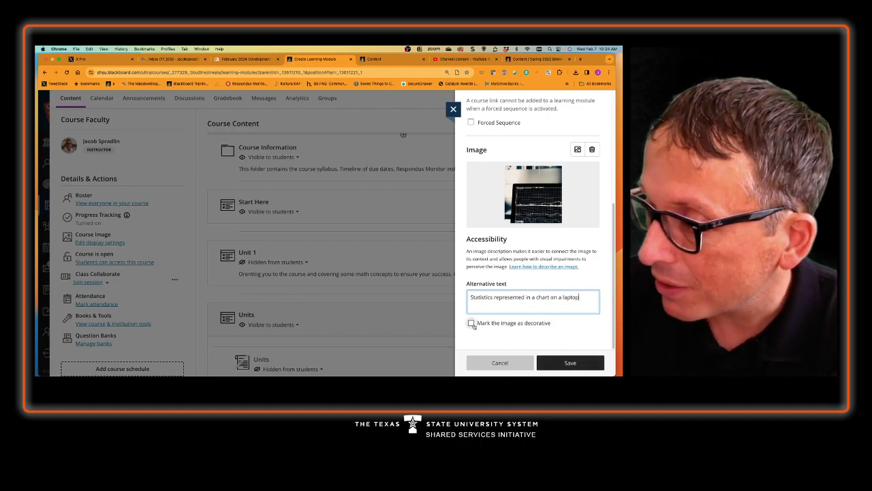
left_click(570, 362)
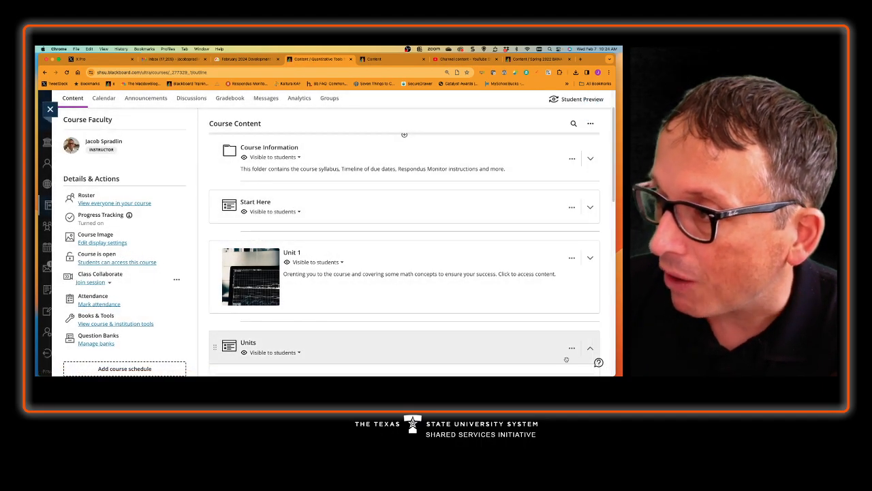
Correct "Orenting" to "Orienting" in the Unit 1 module's description and save the change.
scroll(421, 281, "down", 3)
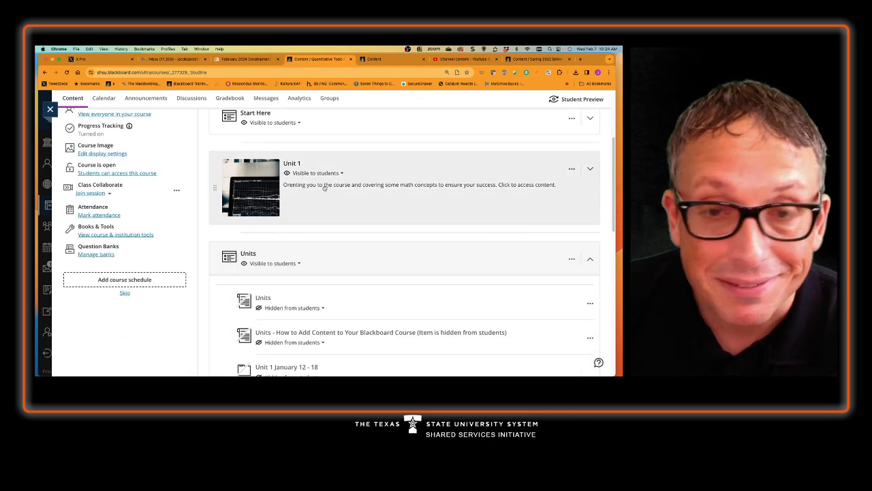
left_click(571, 169)
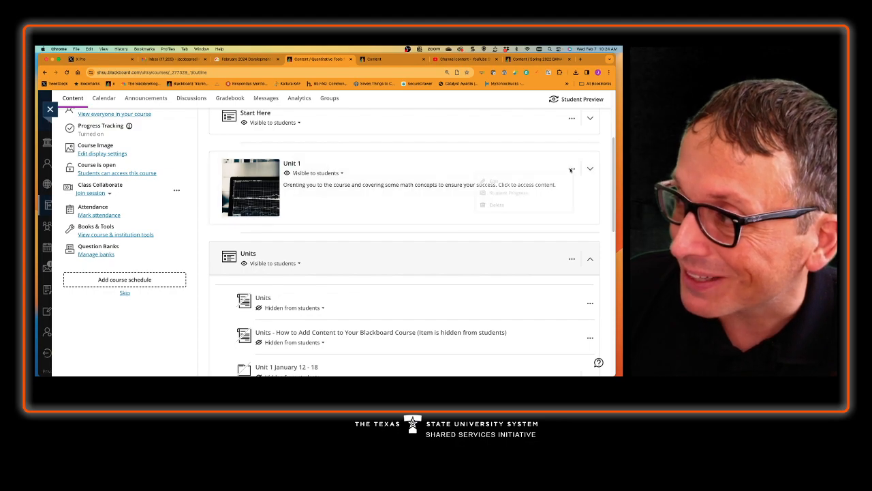
left_click(538, 182)
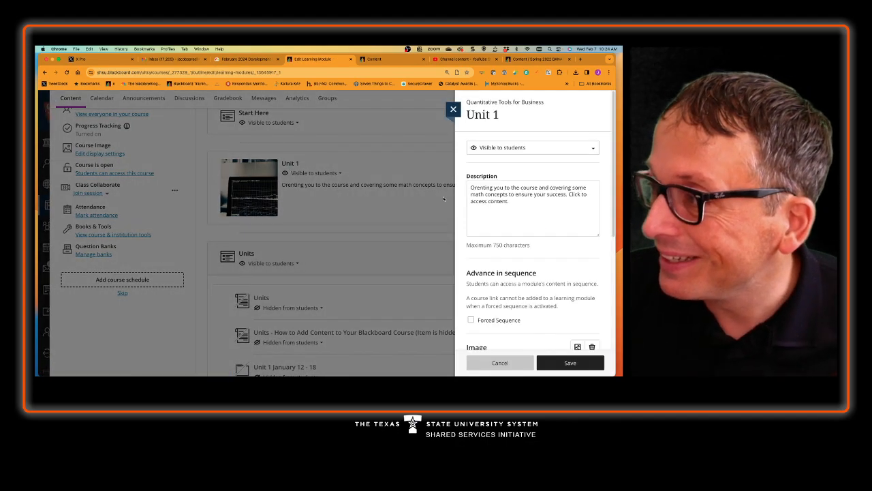
left_click(477, 186)
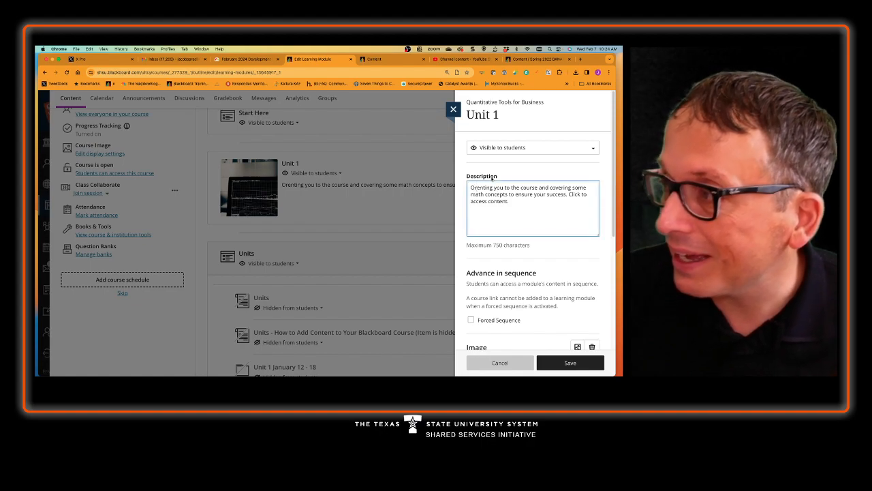
scroll(553, 205, "down", 5)
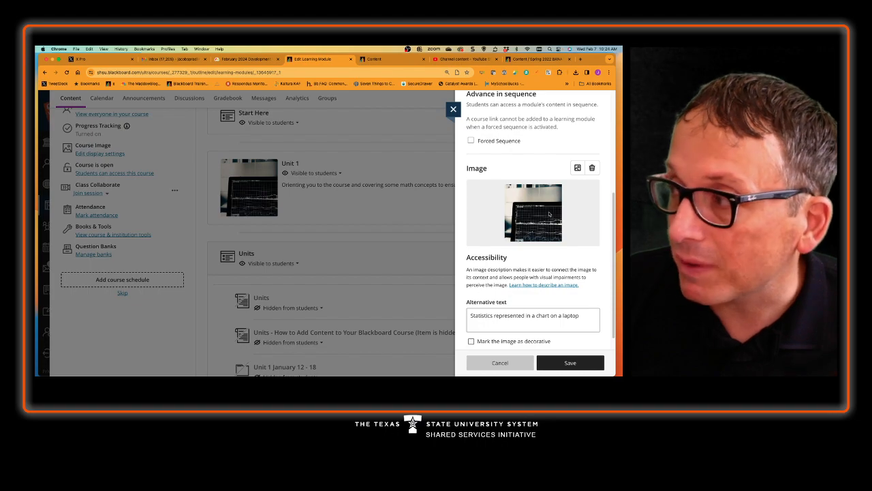
left_click(570, 362)
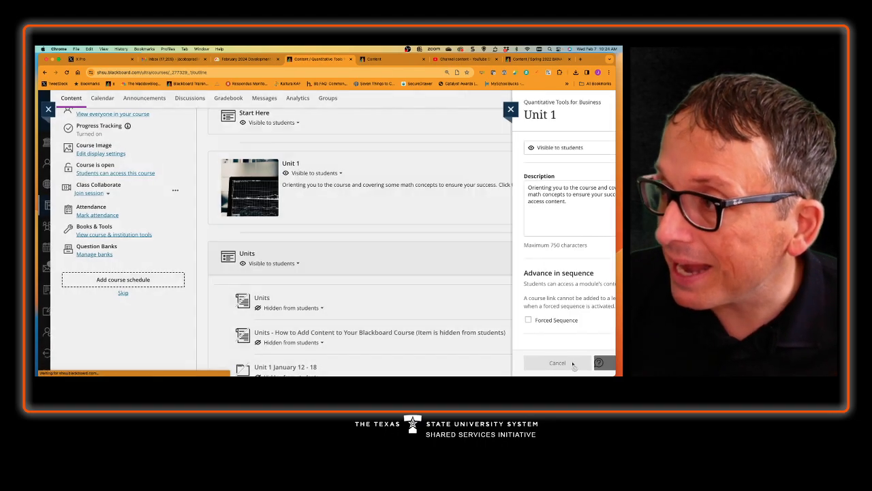
Expand the Unit 1 January 12 - 18 folder inside Units and the new Unit 1 learning module.
scroll(385, 182, "down", 2)
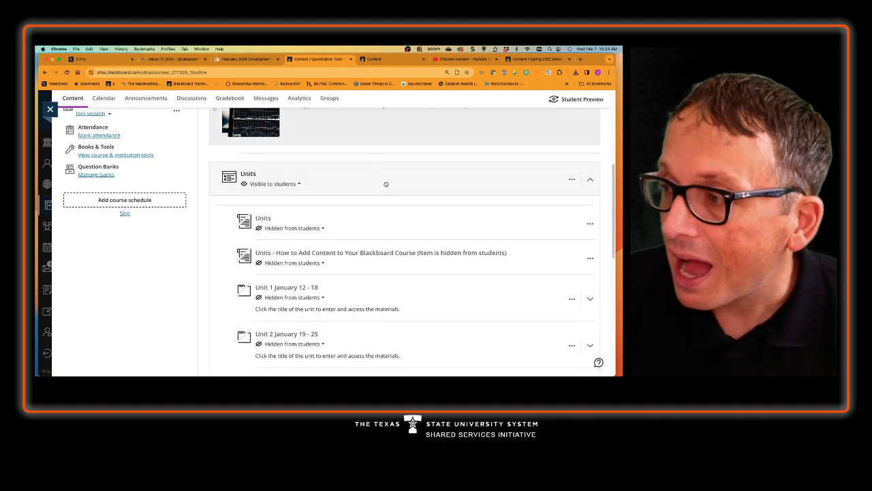
left_click(395, 306)
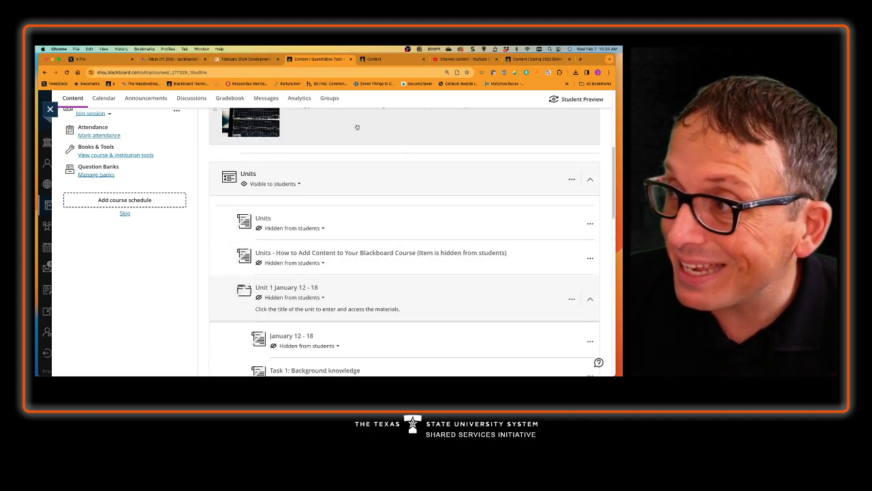
scroll(354, 140, "up", 2)
scroll(362, 193, "down", 2)
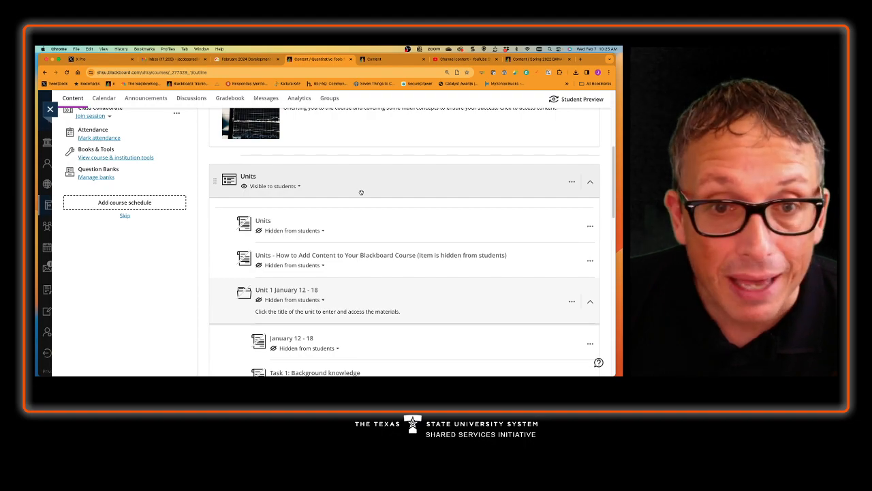
scroll(361, 193, "up", 1)
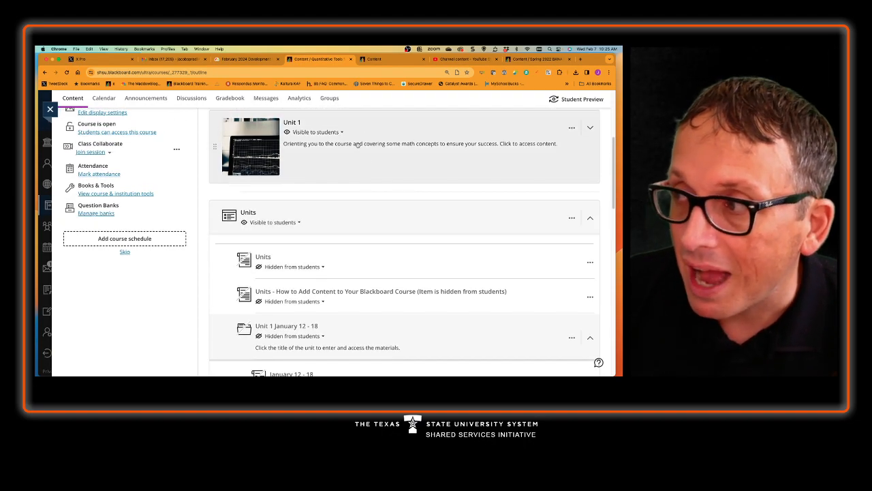
left_click(357, 145)
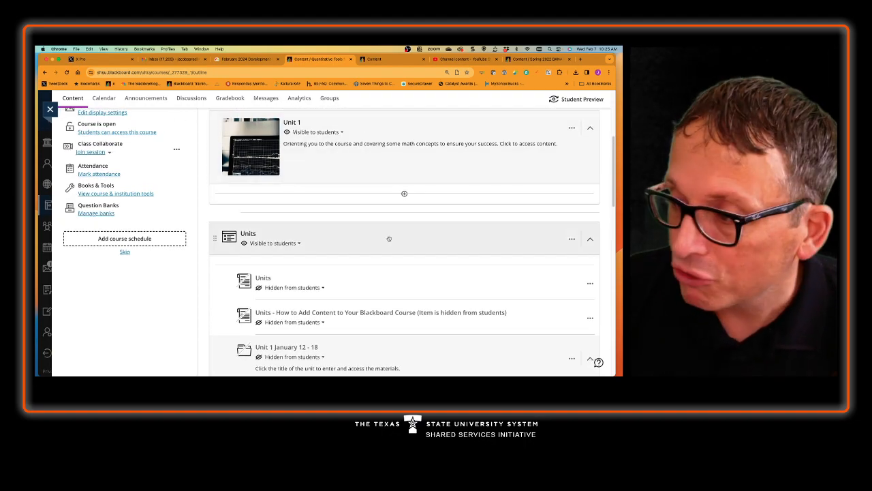
Move the "January 12 - 18" and "Task 1: Background knowledge" documents from the Unit 1 January 12 - 18 folder into the Unit 1 module.
scroll(388, 238, "down", 1)
left_click_drag(387, 350, 394, 174)
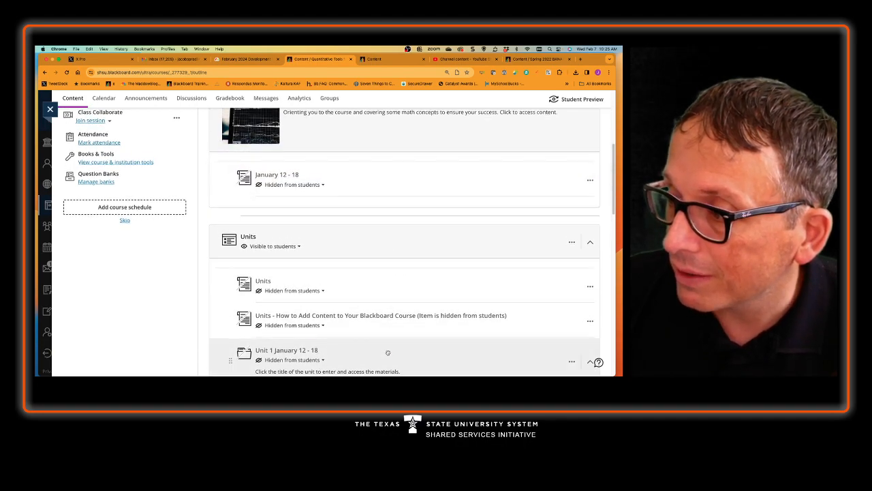
scroll(388, 353, "down", 1)
left_click_drag(393, 361, 402, 182)
scroll(387, 249, "down", 3)
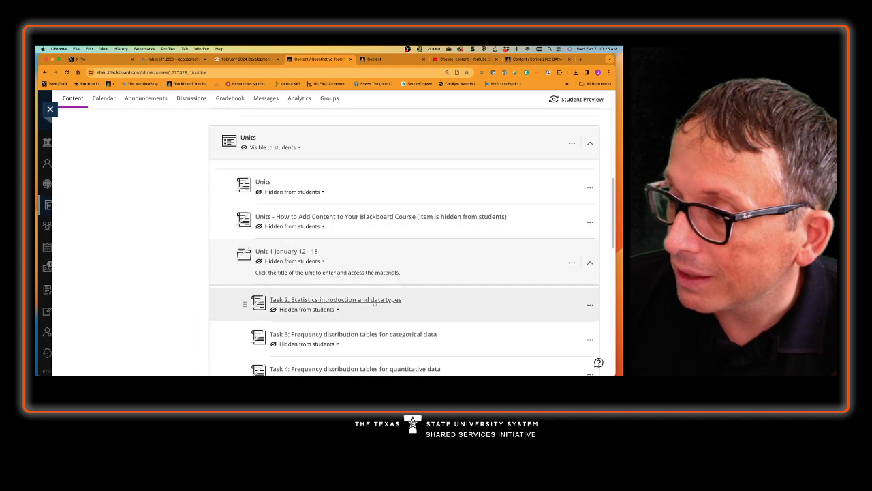
Move the Task 2, Task 3 and Task 4 documents from the folder into the Unit 1 module, in order after Task 1.
scroll(374, 308, "up", 3)
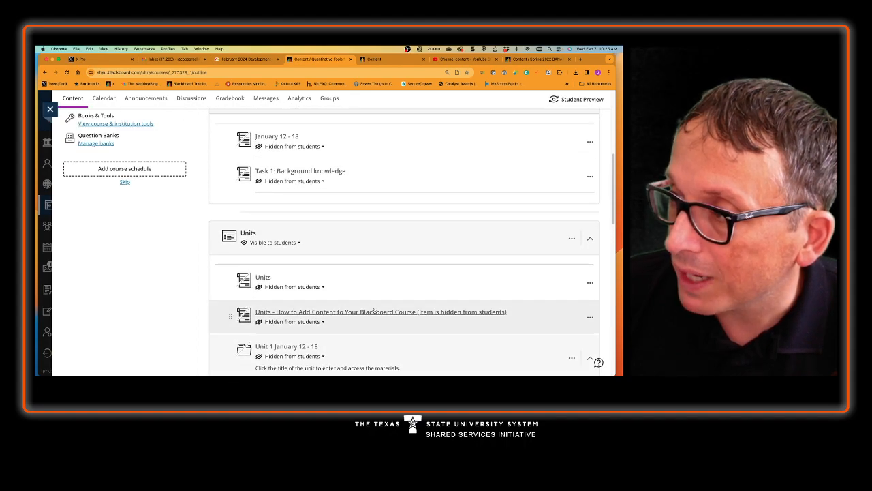
scroll(376, 302, "down", 5)
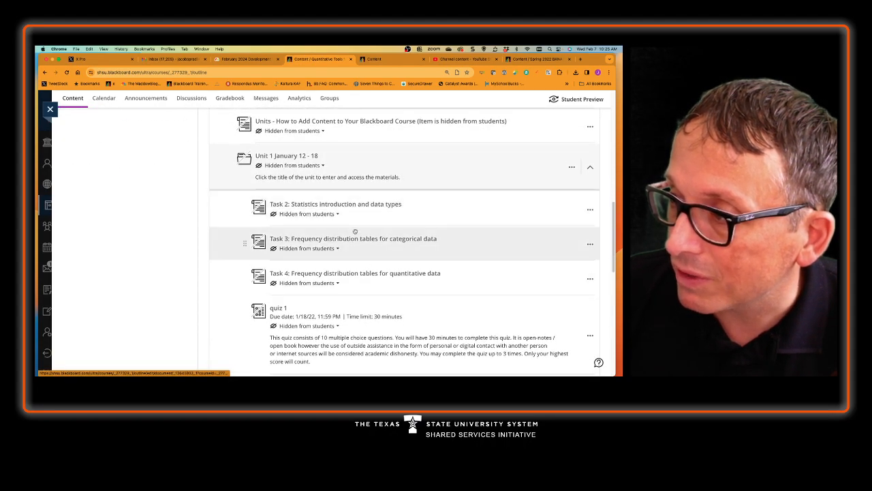
scroll(368, 262, "up", 3)
left_click_drag(409, 336, 413, 167)
scroll(417, 314, "down", 1)
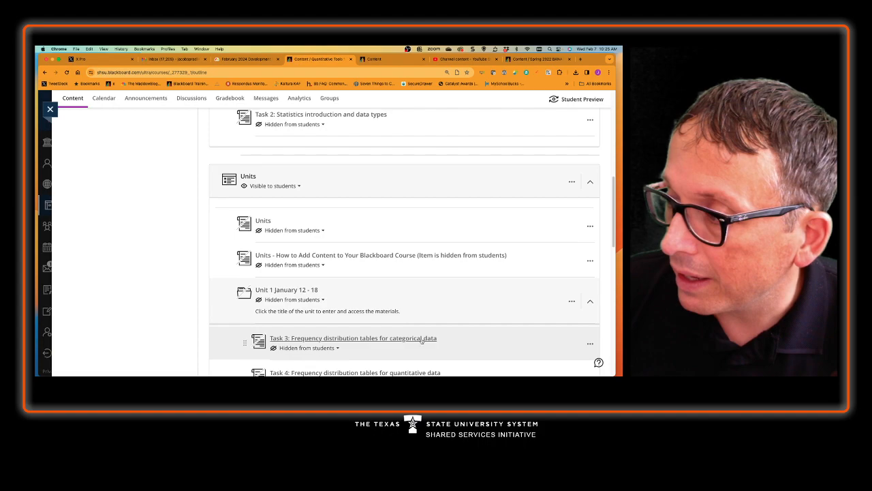
left_click_drag(448, 345, 453, 183)
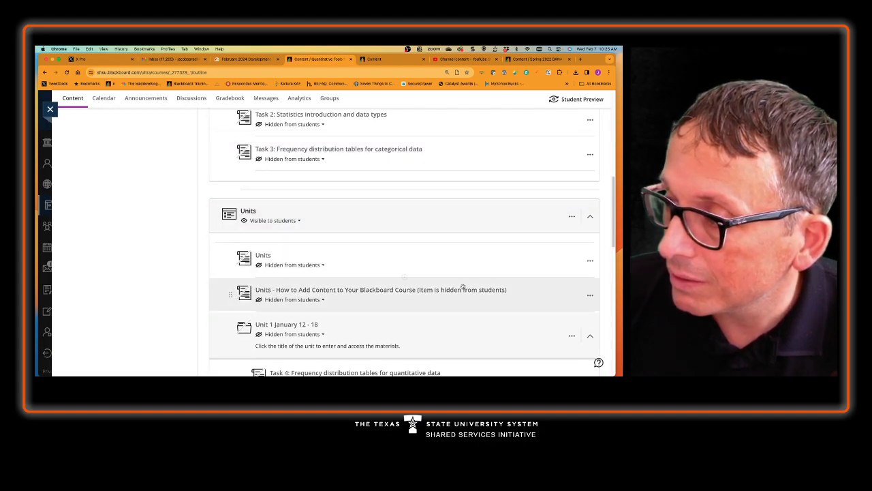
scroll(456, 309, "down", 1)
left_click_drag(467, 346, 461, 158)
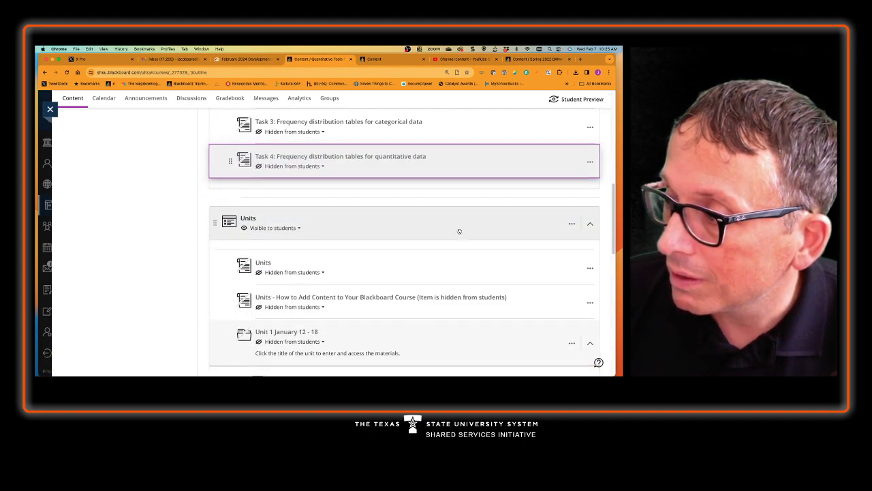
Move quiz 1 from the Unit 1 January 12 - 18 folder into the Unit 1 module, placing it after Task 4.
scroll(444, 316, "down", 2)
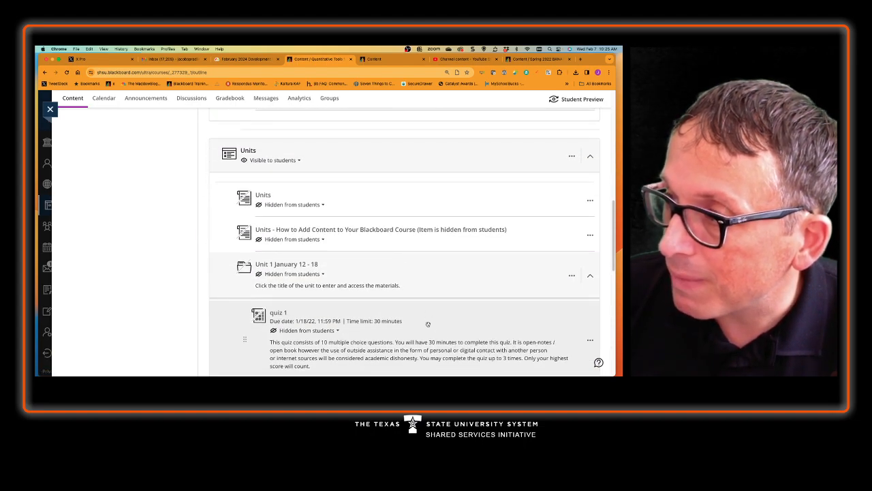
left_click_drag(433, 320, 438, 146)
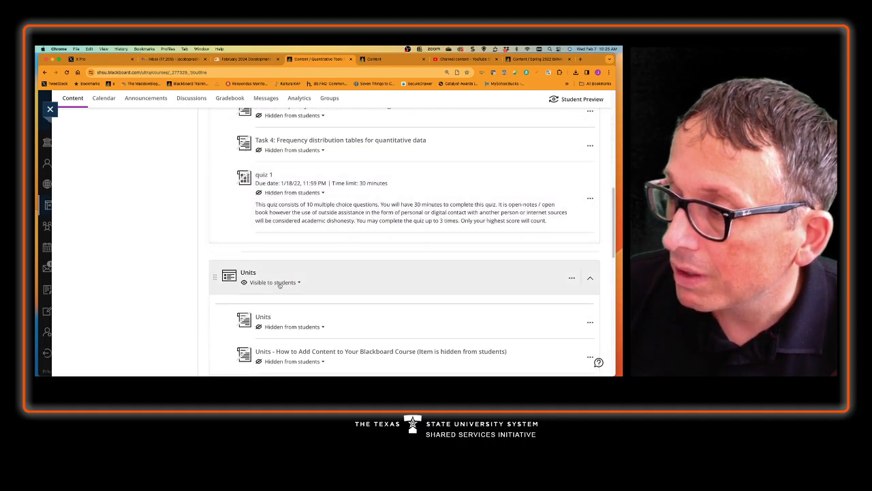
scroll(157, 311, "up", 5)
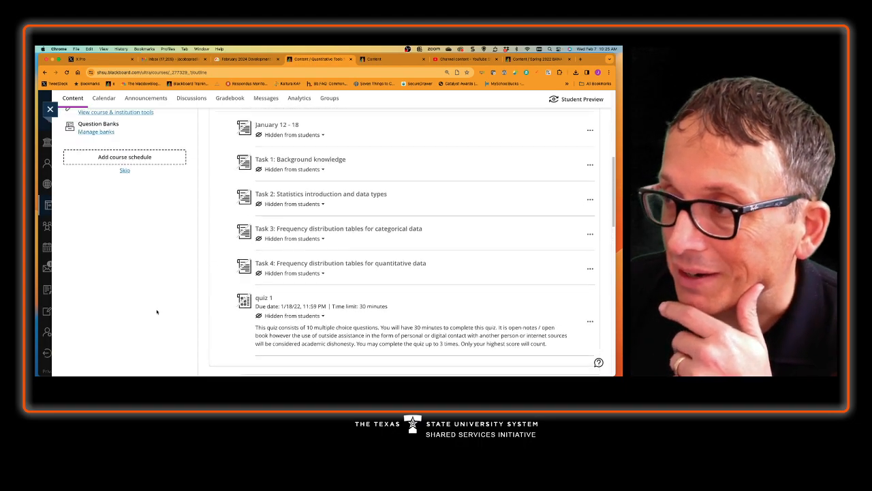
scroll(156, 312, "up", 4)
scroll(160, 313, "down", 5)
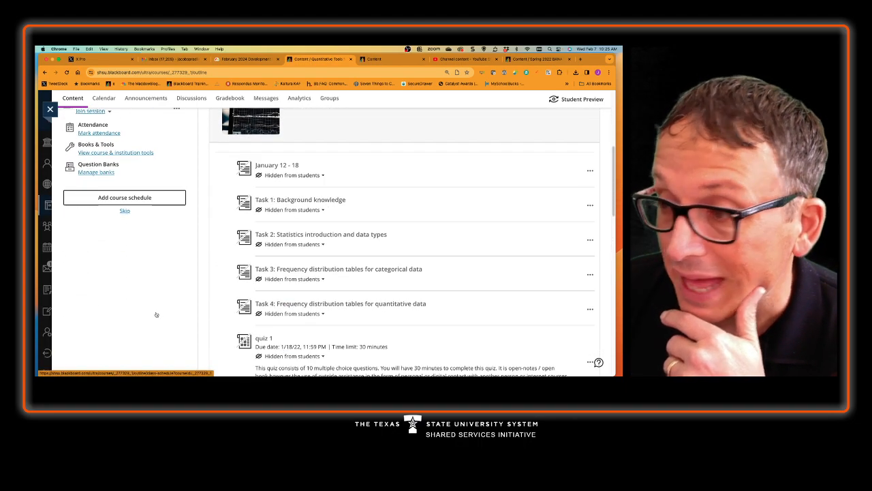
scroll(341, 246, "up", 3)
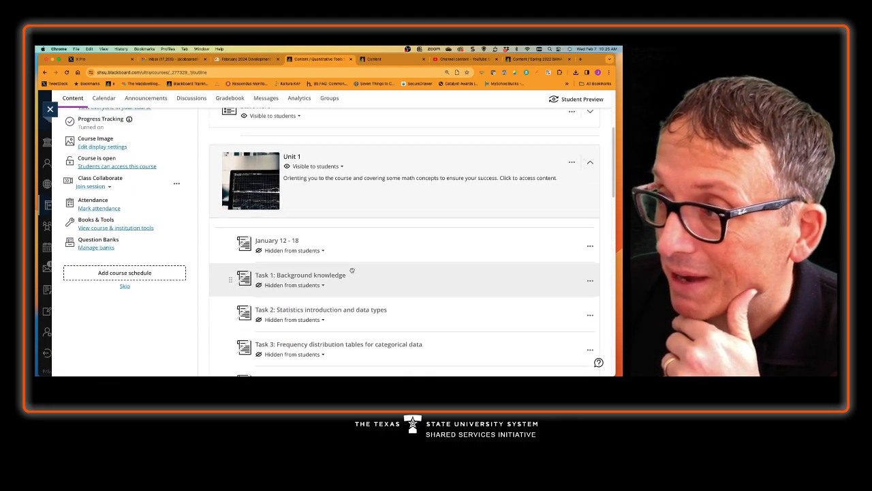
Collapse and re-expand the Unit 1 module to review its description, image and the order of its items.
left_click(399, 256)
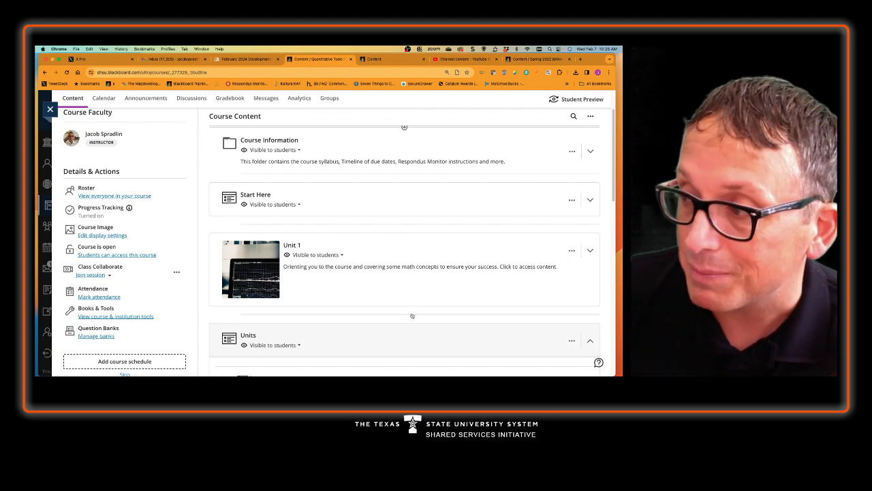
left_click(391, 245)
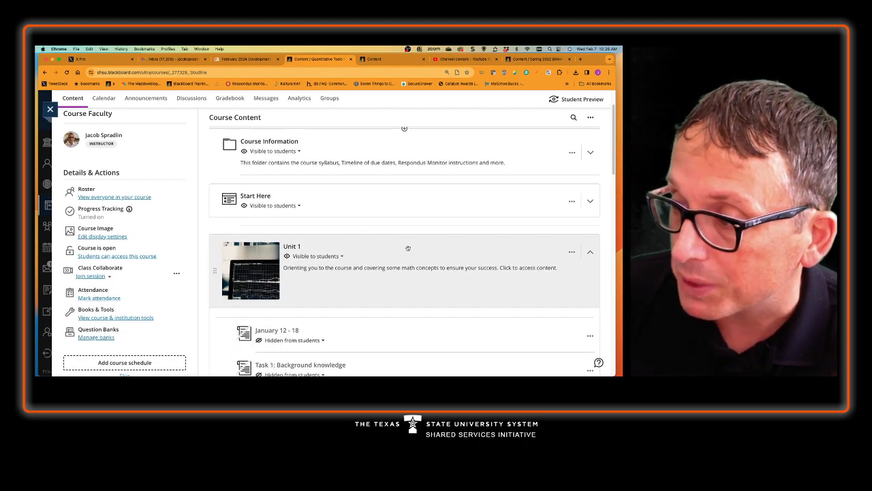
scroll(349, 325, "down", 5)
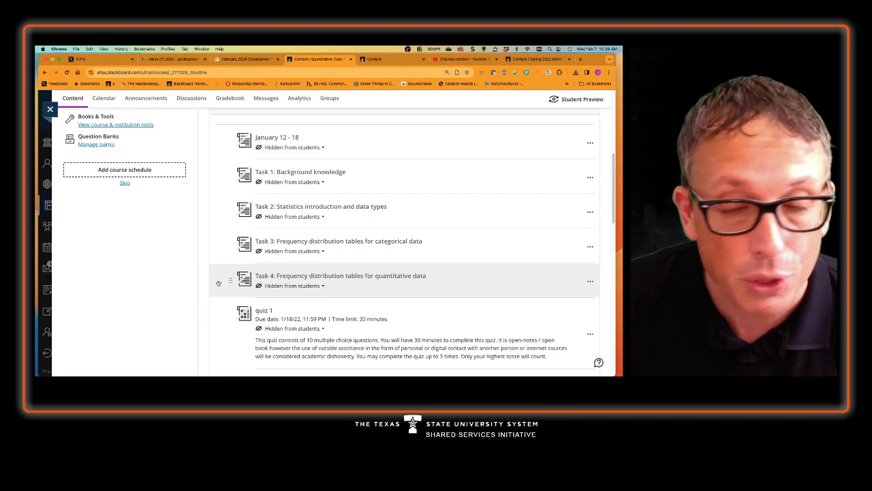
scroll(296, 206, "up", 10)
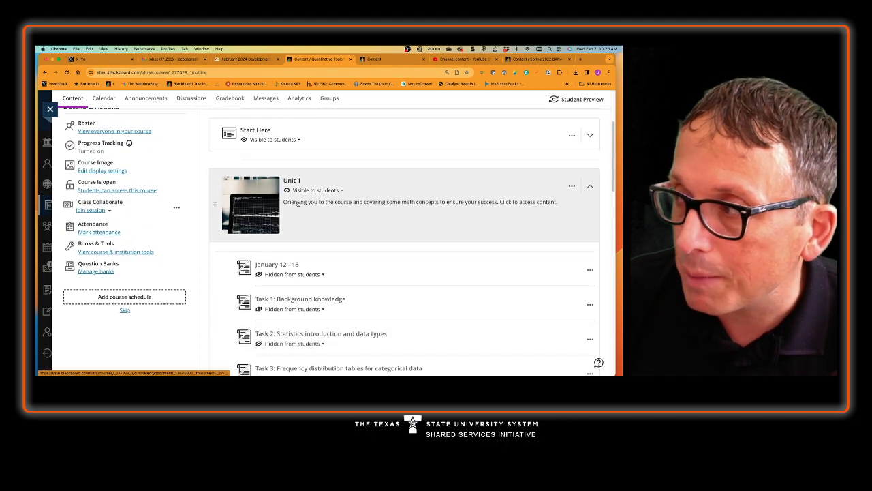
Make the January 12 - 18, Task 1 and Task 2 documents in the Unit 1 module visible to students.
left_click(591, 168)
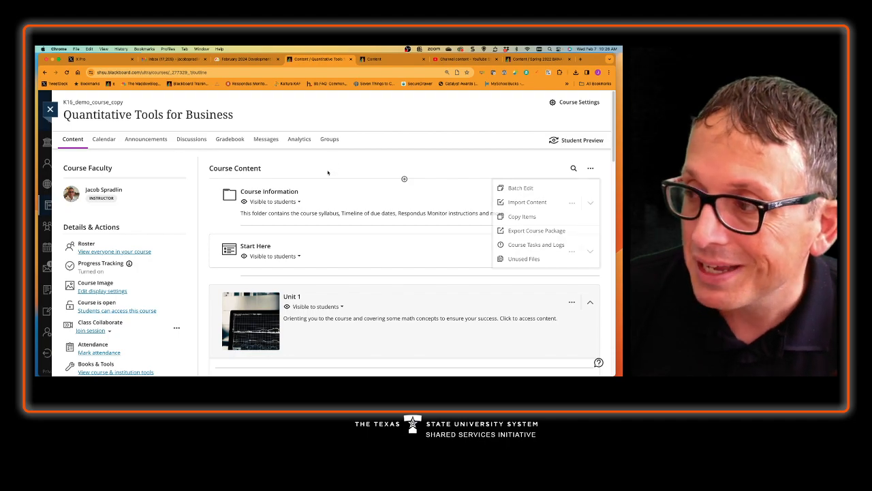
scroll(328, 174, "down", 5)
left_click(316, 213)
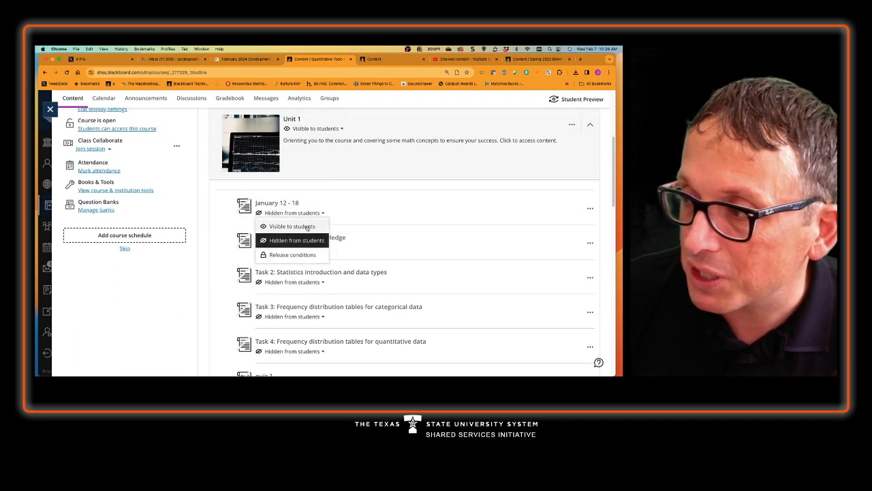
left_click(306, 227)
left_click(305, 248)
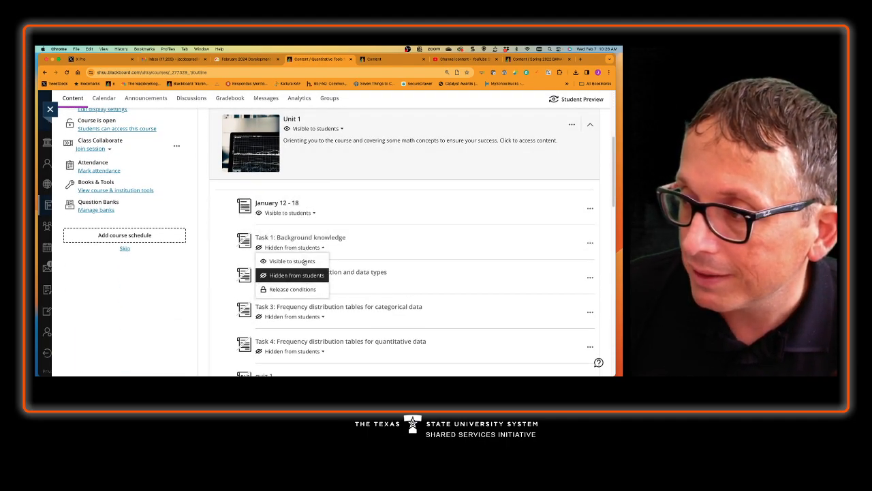
left_click(298, 258)
left_click(305, 282)
left_click(300, 293)
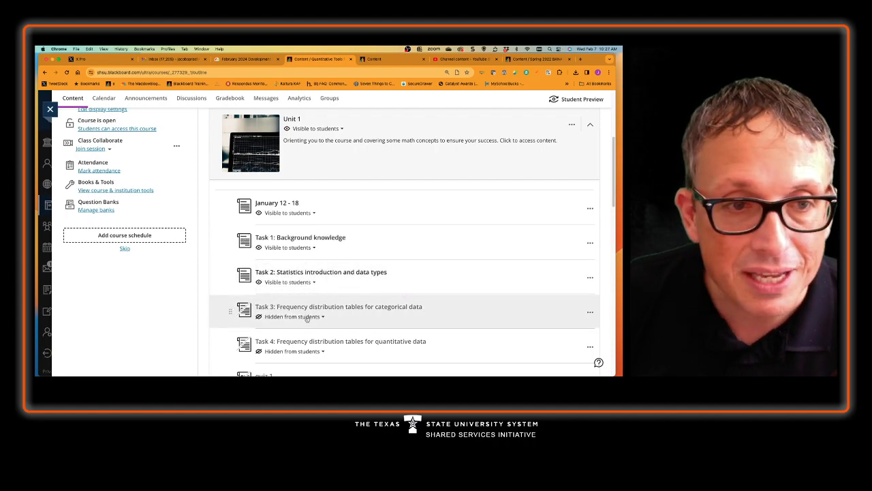
left_click(339, 310)
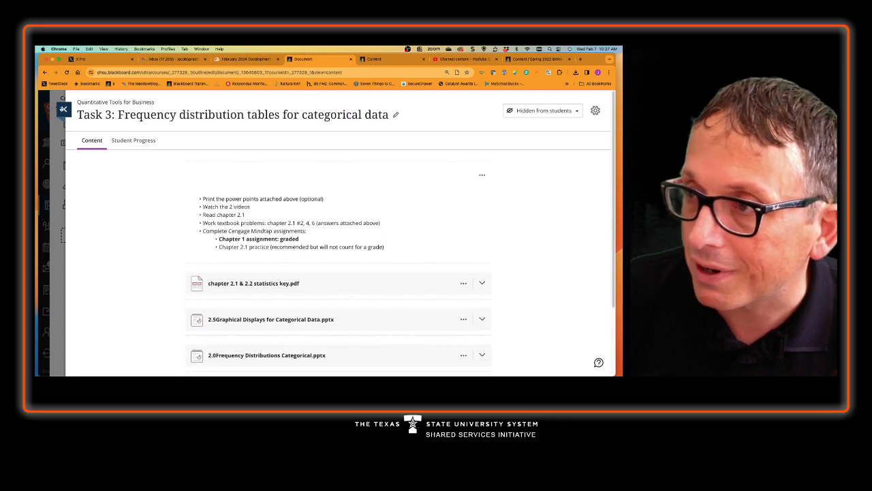
left_click(64, 109)
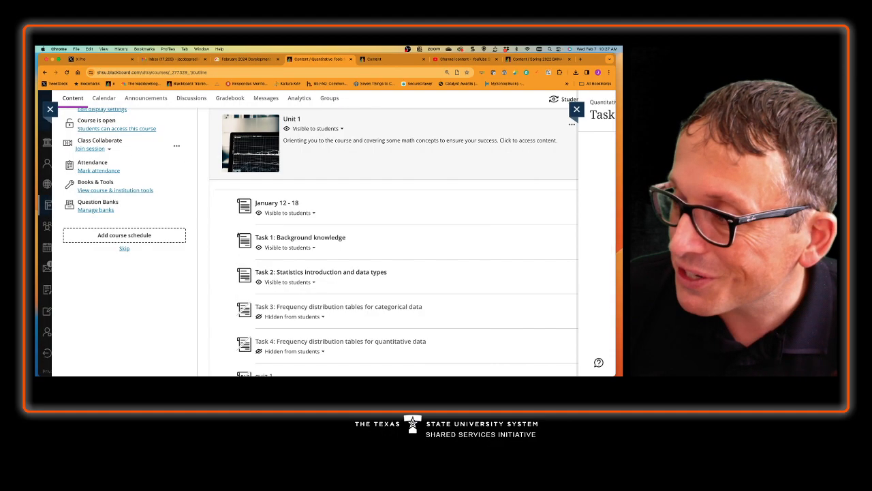
left_click(314, 282)
left_click(304, 295)
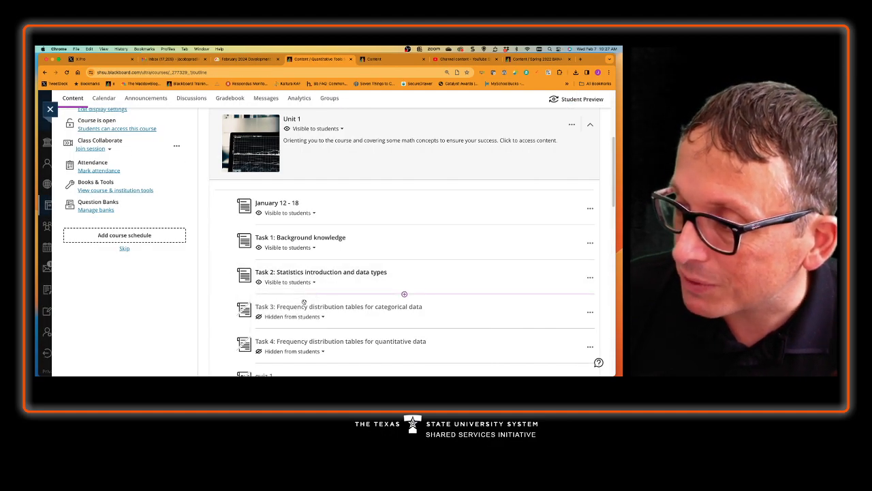
Make Task 3, Task 4 and quiz 1 in the Unit 1 module visible to students.
left_click(324, 319)
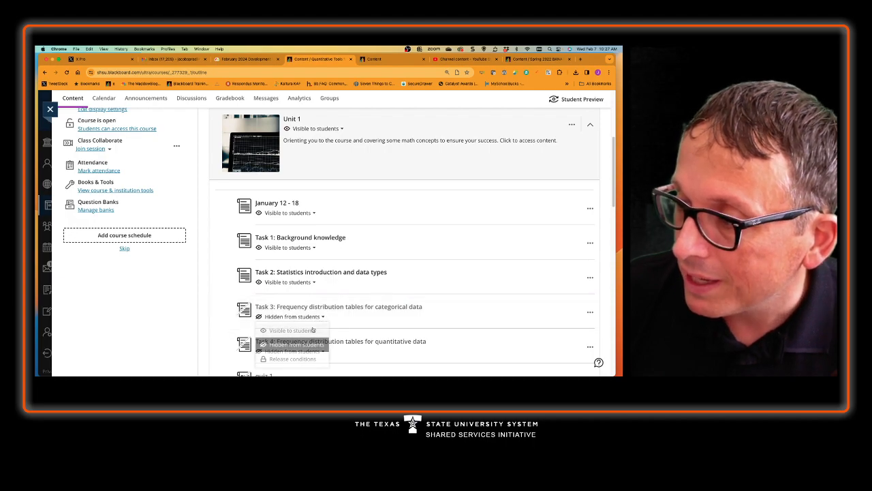
left_click(293, 330)
scroll(329, 311, "down", 2)
left_click(322, 294)
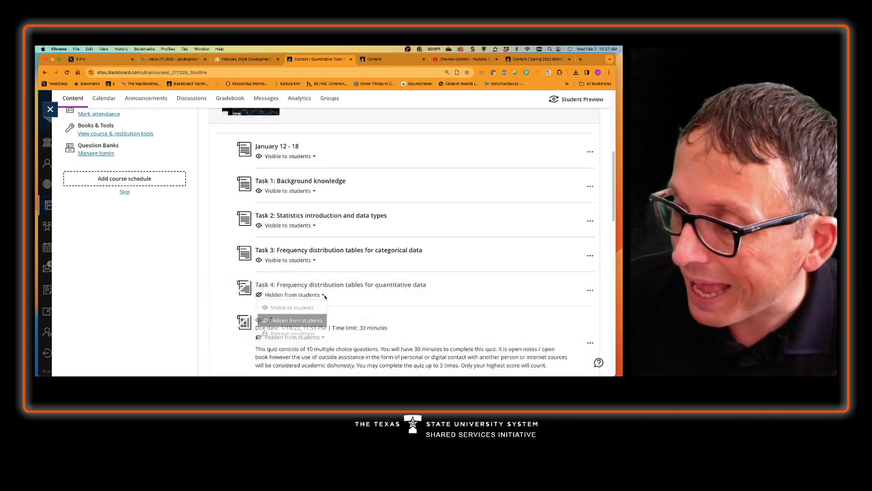
left_click(318, 310)
scroll(318, 310, "down", 1)
left_click(315, 306)
left_click(316, 319)
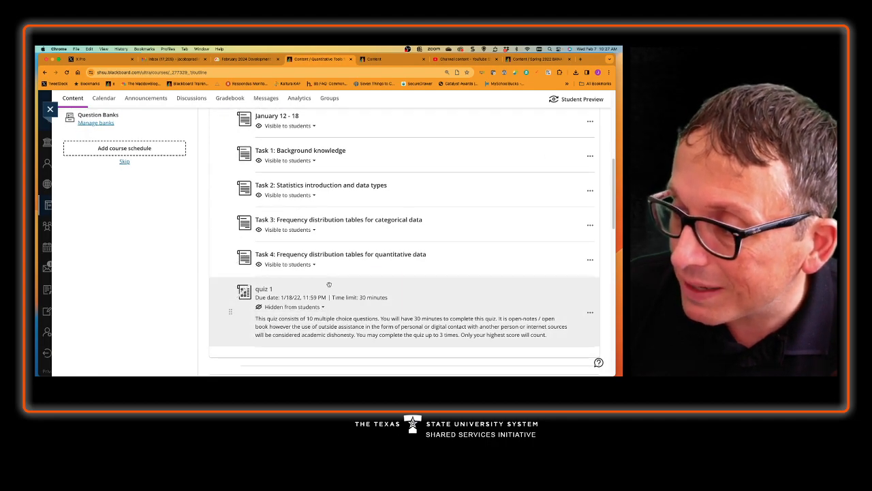
Start a student preview of the course and expand the Unit 1 module in it.
scroll(337, 263, "up", 5)
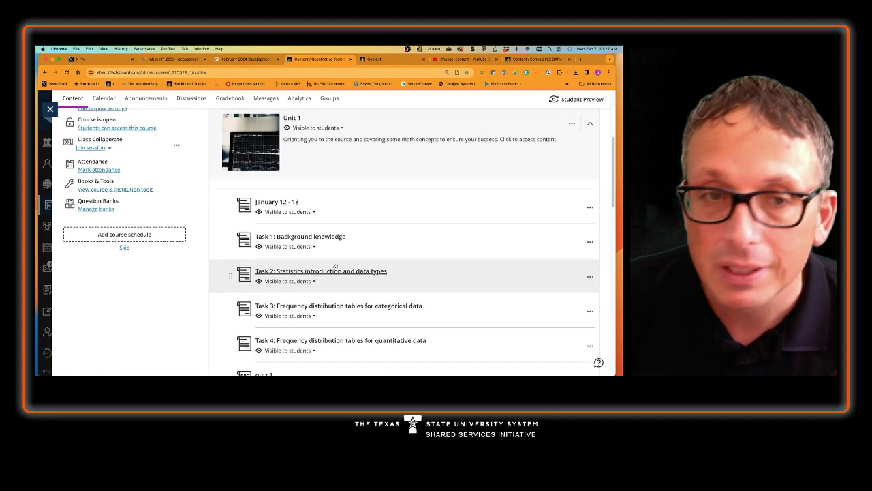
scroll(333, 268, "down", 3)
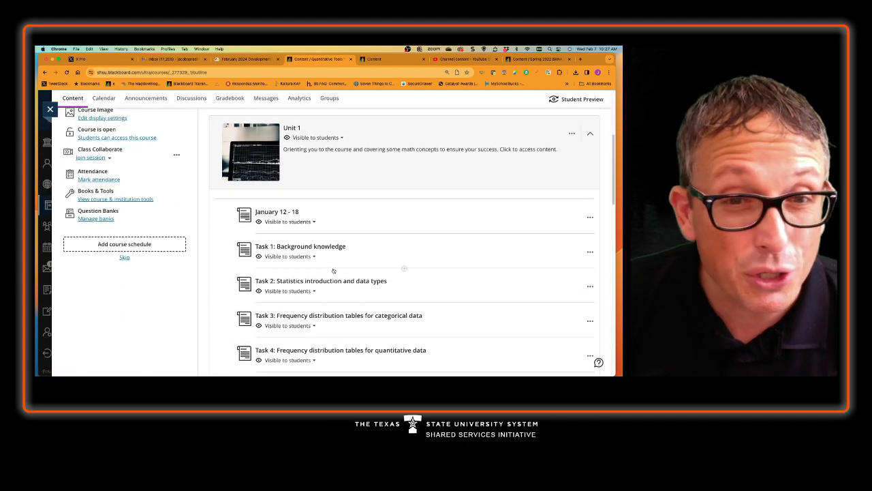
scroll(333, 267, "up", 3)
scroll(334, 268, "down", 1)
scroll(333, 268, "up", 2)
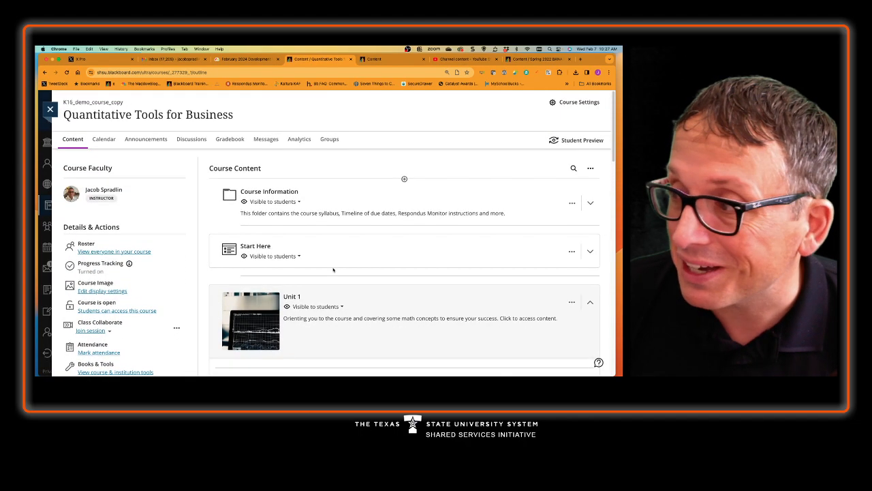
left_click(571, 141)
left_click(381, 216)
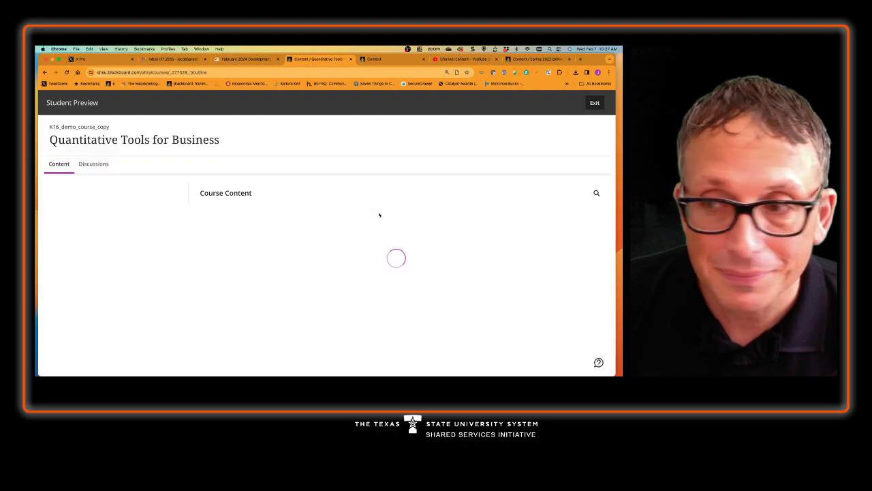
scroll(380, 215, "down", 3)
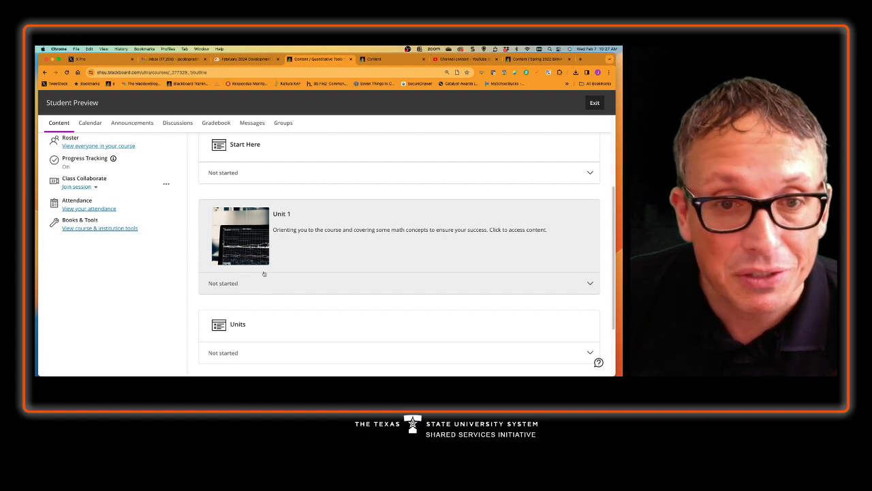
left_click(354, 219)
scroll(331, 245, "down", 2)
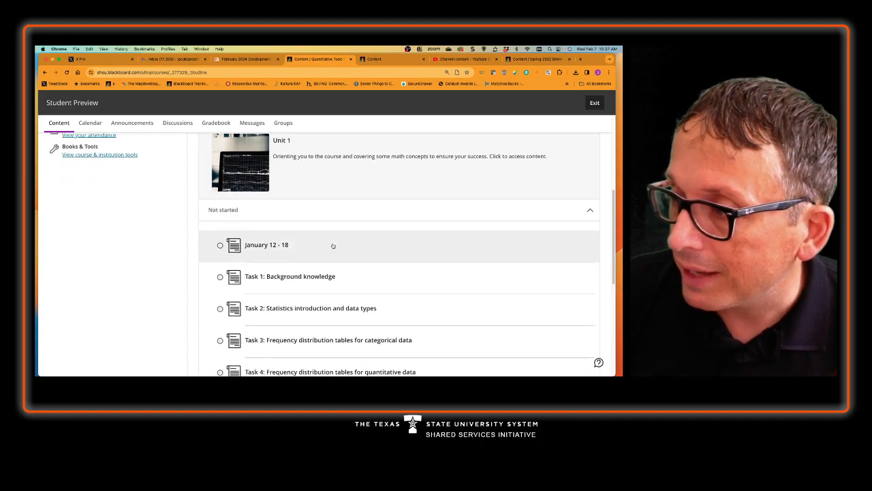
View January 12 - 18 as a student, advance through Task 1 to Task 2, and preview chapter 1 statistics key.pdf there.
left_click(267, 246)
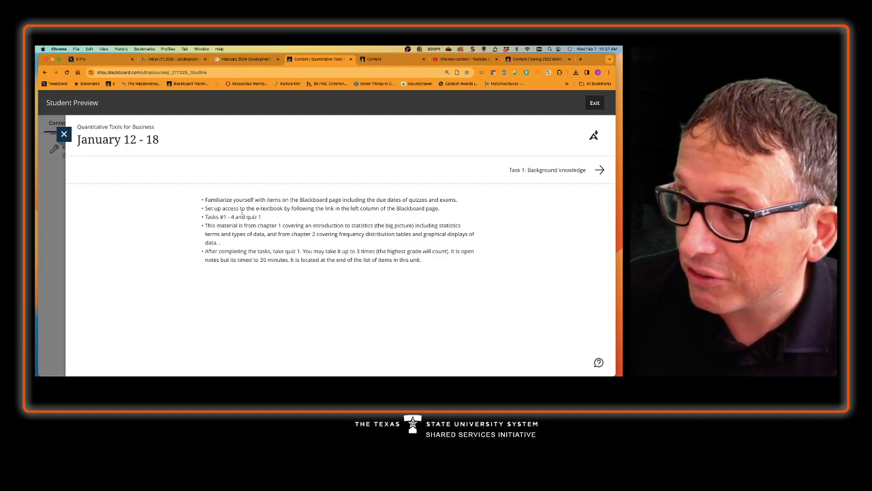
left_click(606, 172)
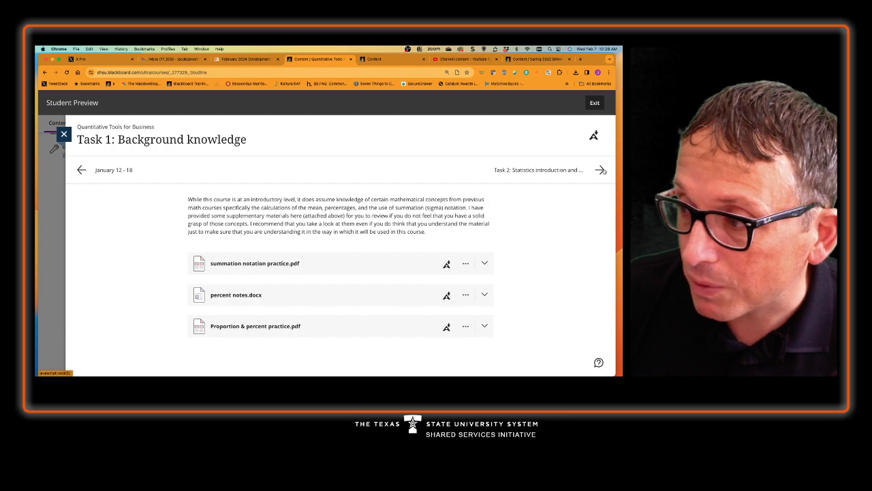
left_click(601, 171)
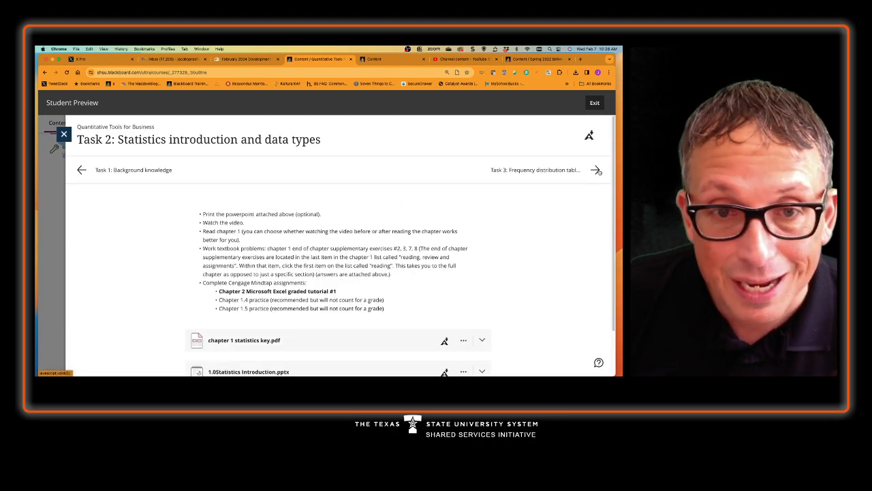
scroll(340, 272, "down", 2)
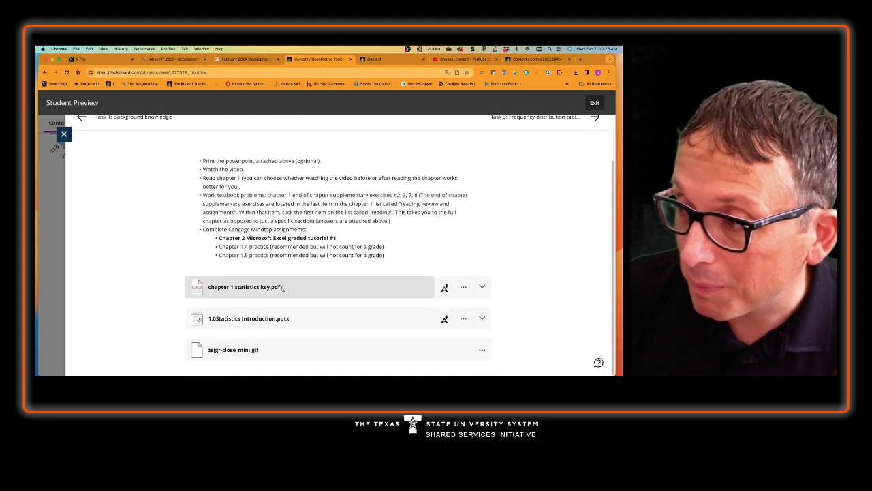
left_click(288, 291)
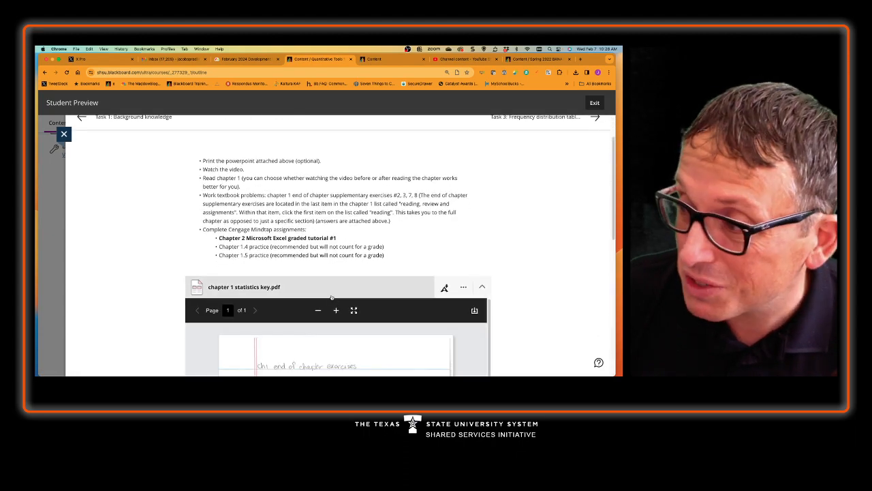
scroll(402, 311, "up", 2)
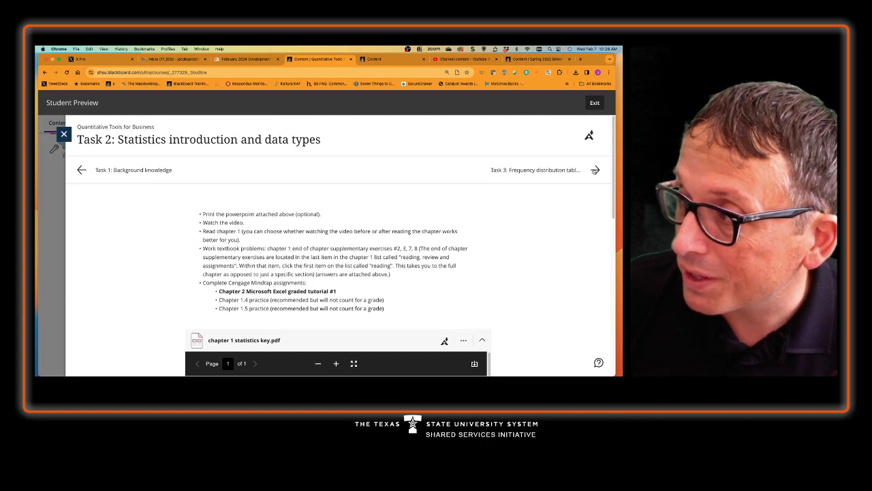
Advance through Task 3 and Task 4 to quiz 1 in the student preview, and close the quiz details.
left_click(594, 171)
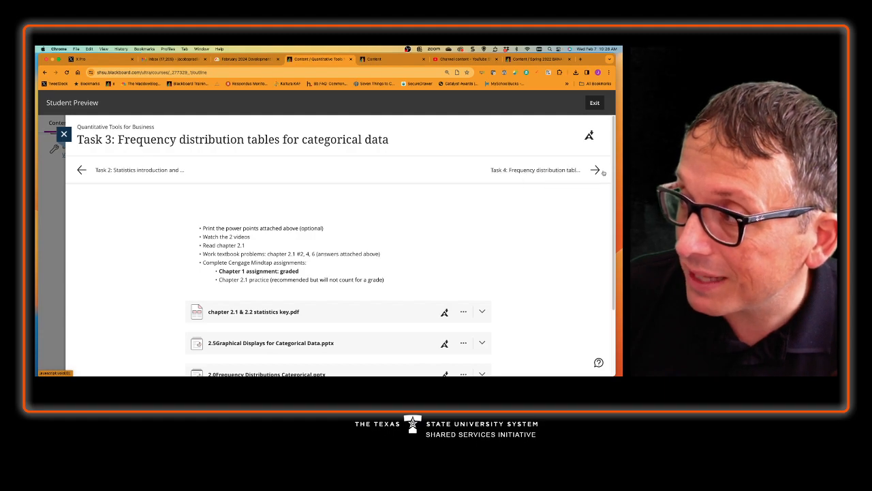
left_click(595, 170)
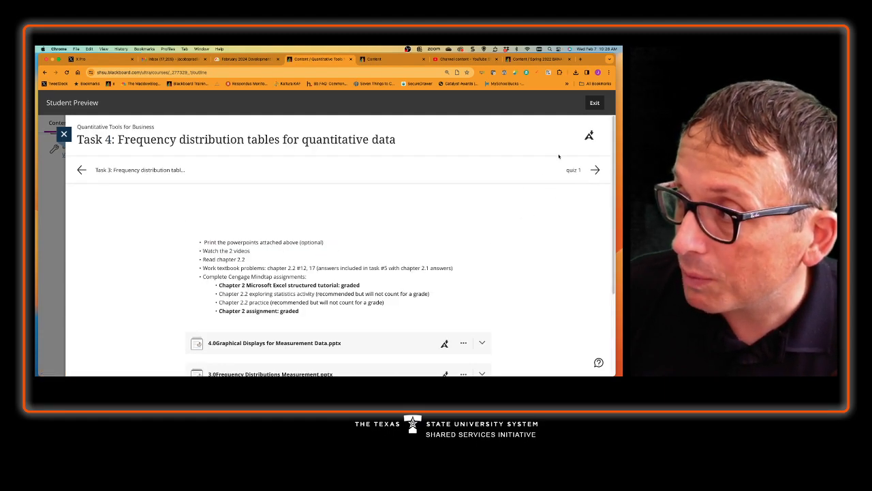
left_click(595, 170)
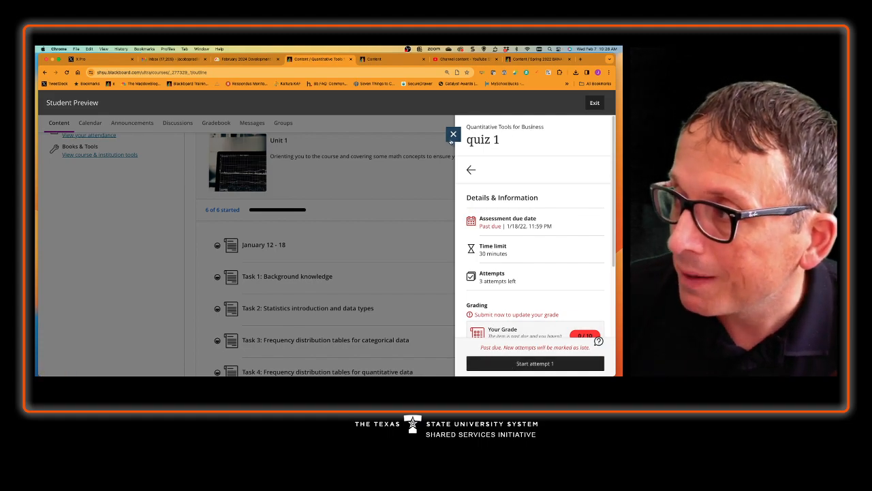
left_click(453, 134)
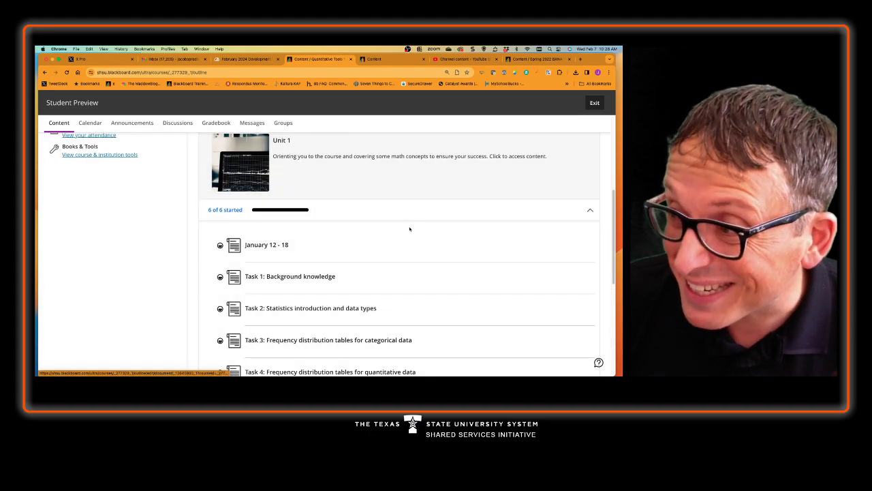
Mark January 12 - 18, Task 1 and Task 2 of the Unit 1 module as complete in the student preview.
scroll(407, 228, "up", 3)
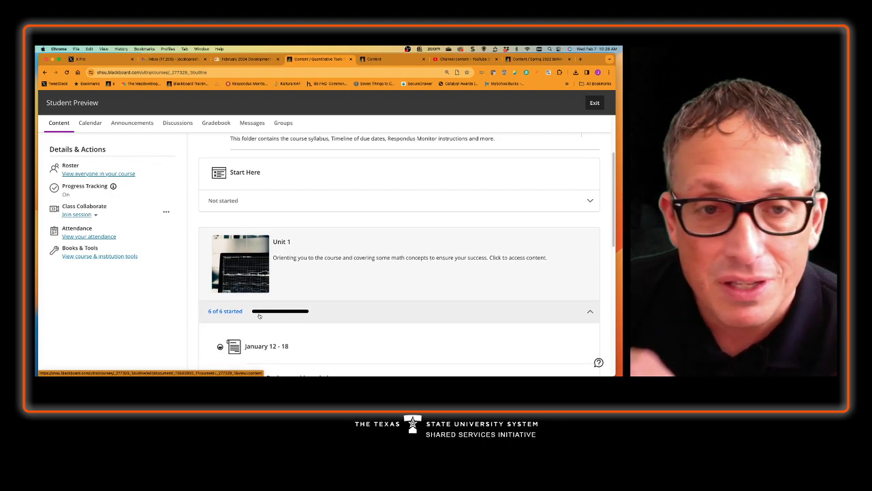
scroll(259, 316, "down", 3)
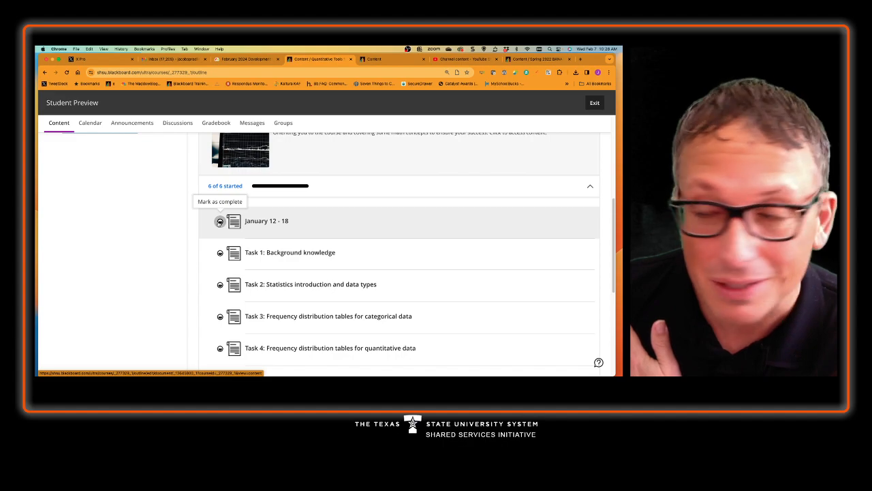
left_click(219, 221)
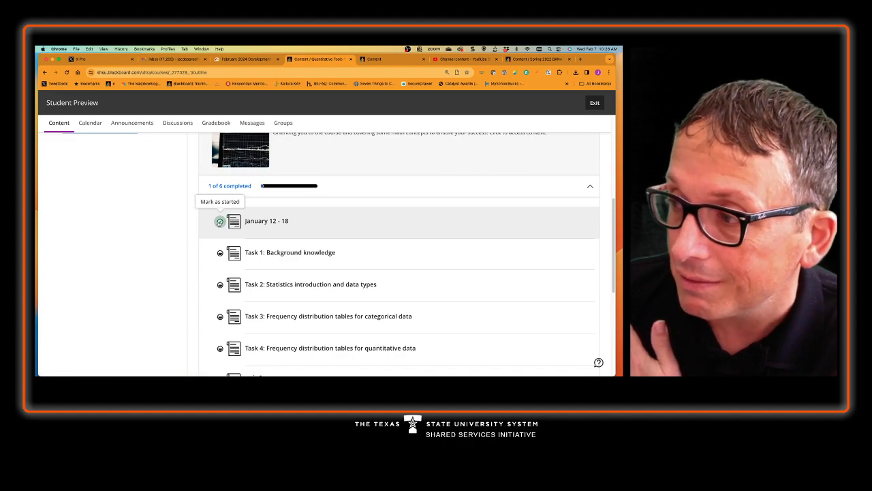
left_click(219, 253)
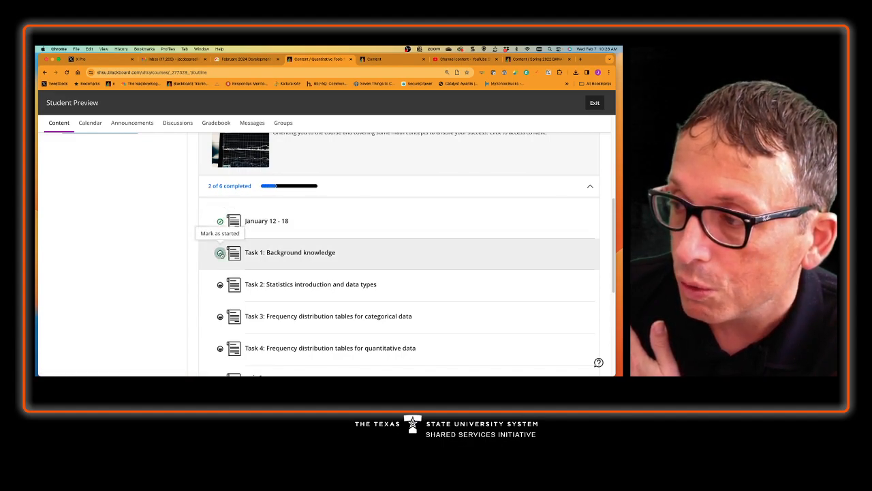
left_click(220, 285)
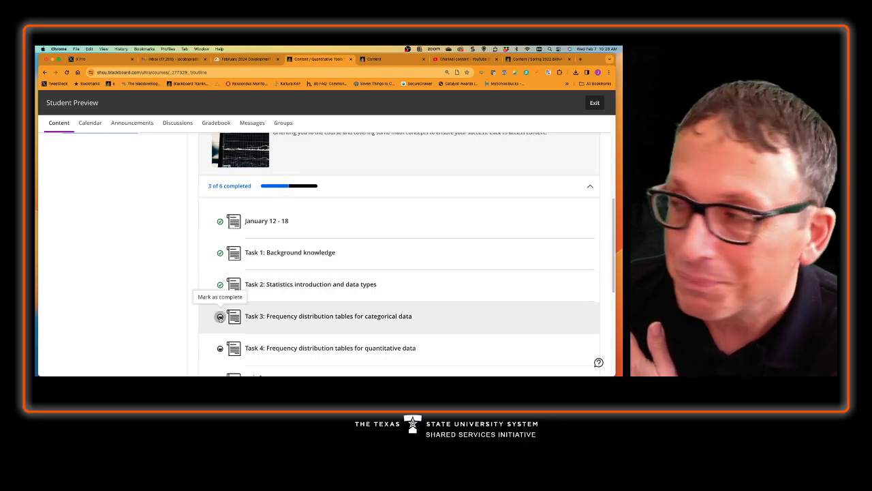
Exit the student preview and discard the preview user.
scroll(219, 317, "up", 5)
left_click(594, 102)
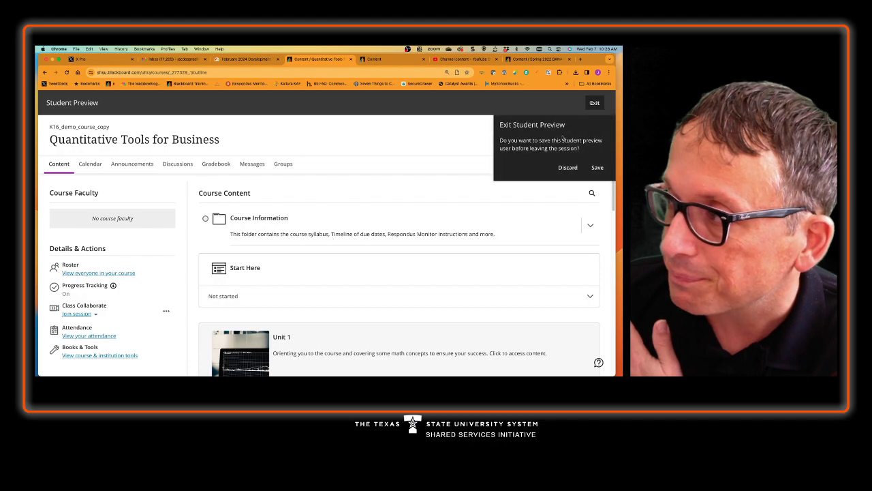
left_click(560, 169)
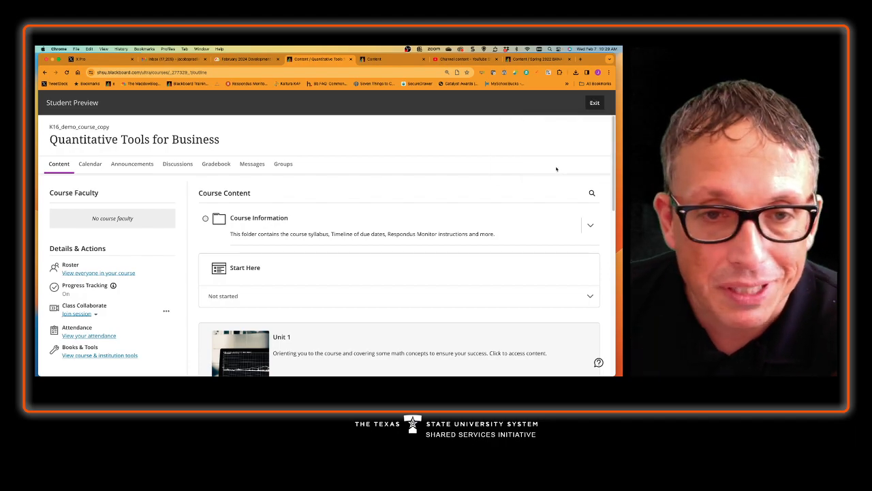
Create a new learning module between the Unit 1 and Units modules in the course content.
scroll(493, 214, "down", 3)
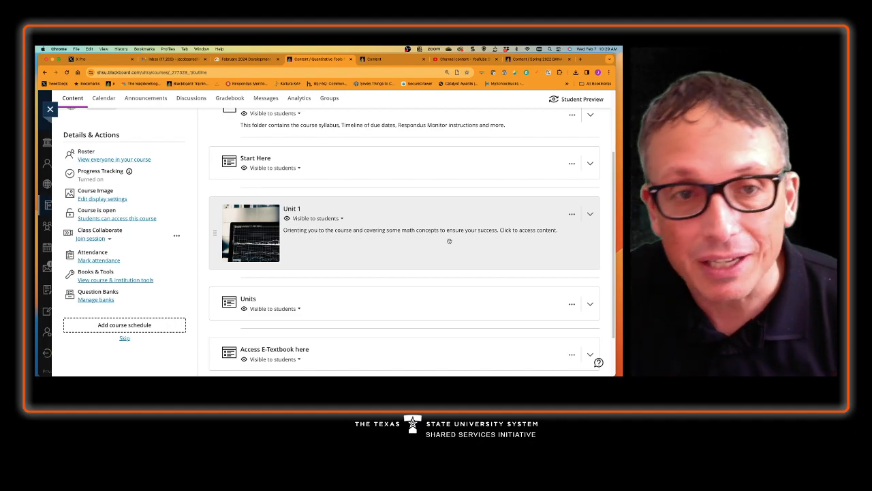
scroll(445, 175, "down", 1)
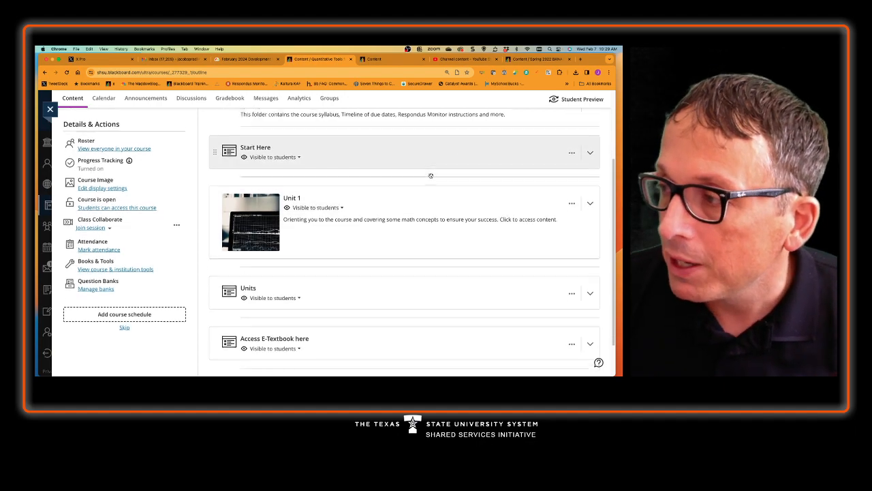
scroll(422, 207, "down", 1)
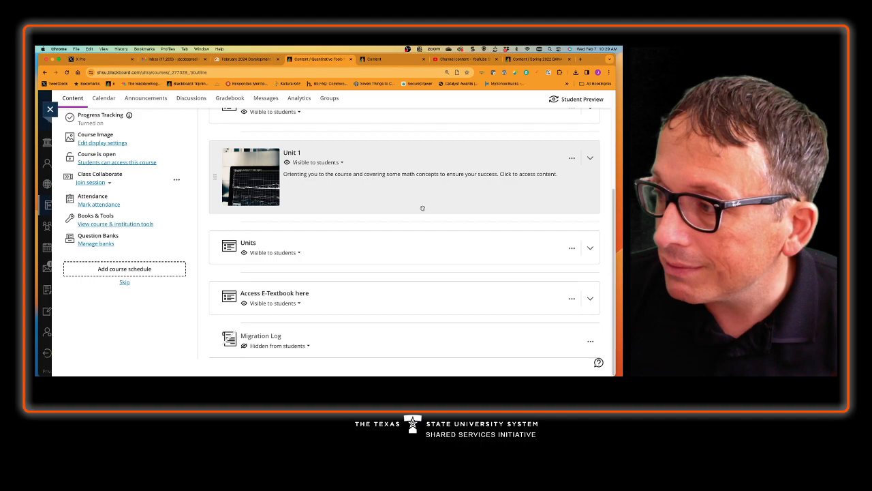
mouse_move(399, 222)
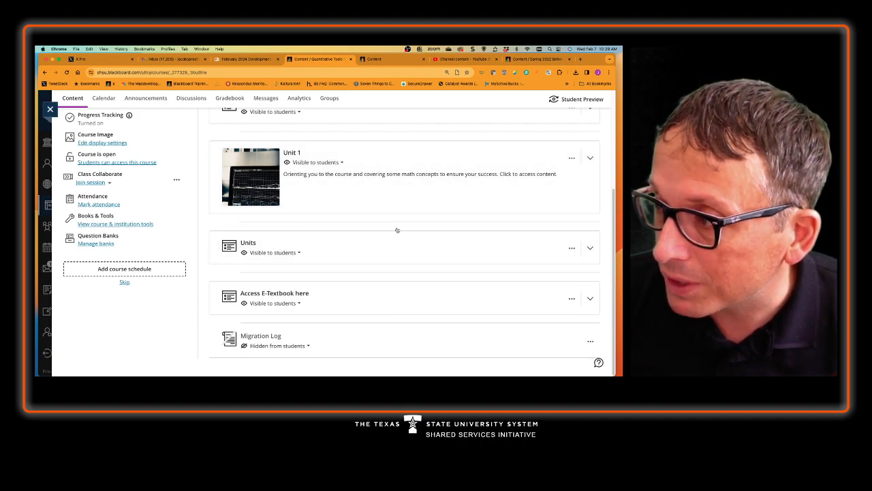
left_click(404, 222)
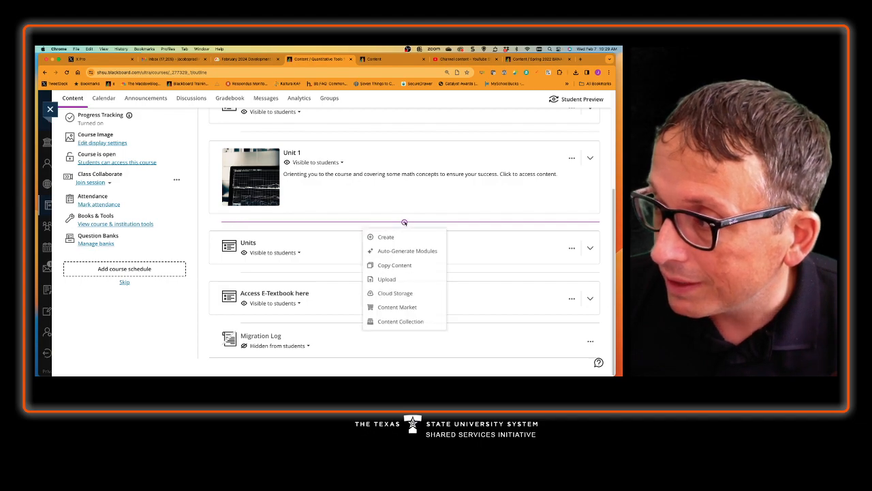
left_click(386, 237)
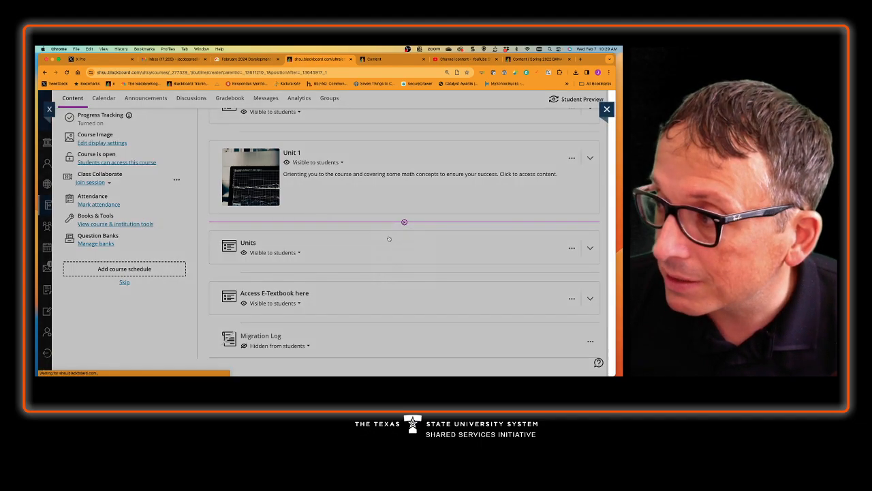
left_click(505, 169)
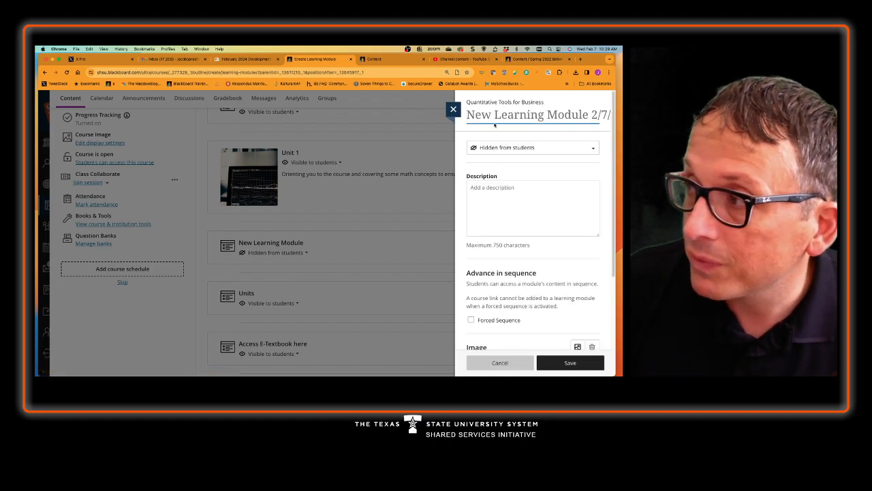
Name the new learning module Unit 2 and save it.
type("zuni")
key("BackSpace")
key("BackSpace")
key("BackSpace")
key("BackSpace")
type("Unit 2")
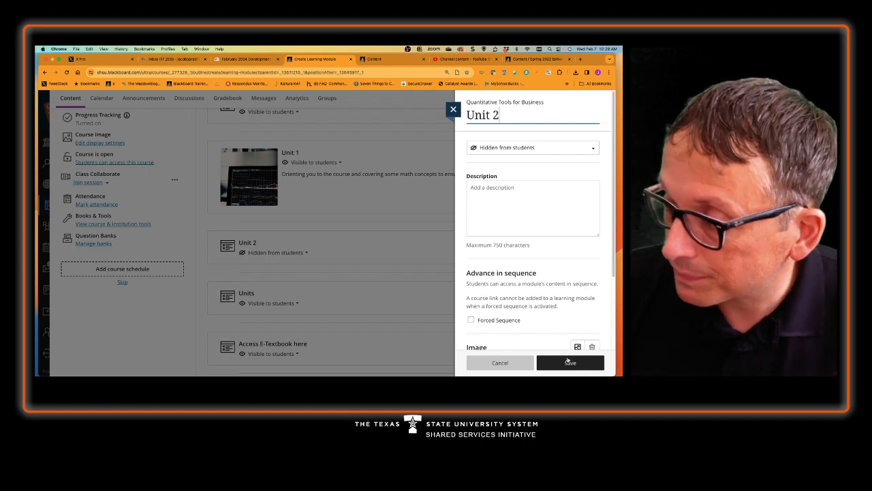
left_click(566, 361)
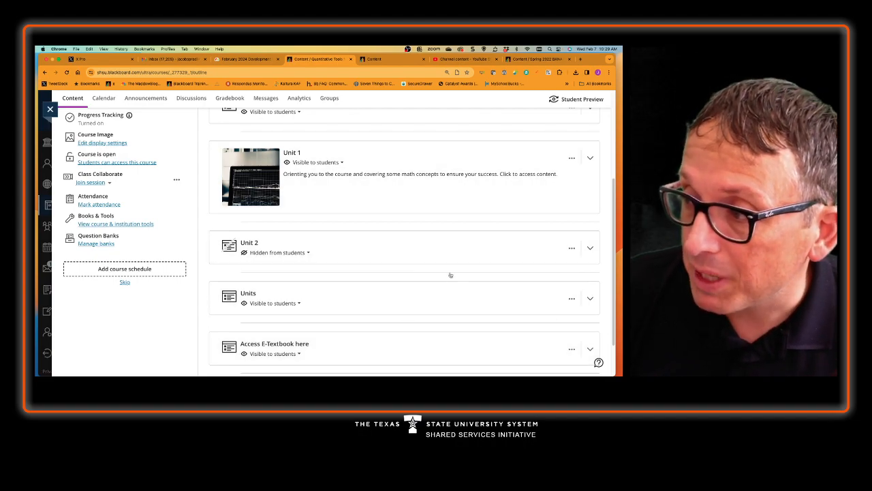
Expand the Units module and delete its emptied Unit 1 January 12 - 18 folder.
scroll(354, 259, "down", 2)
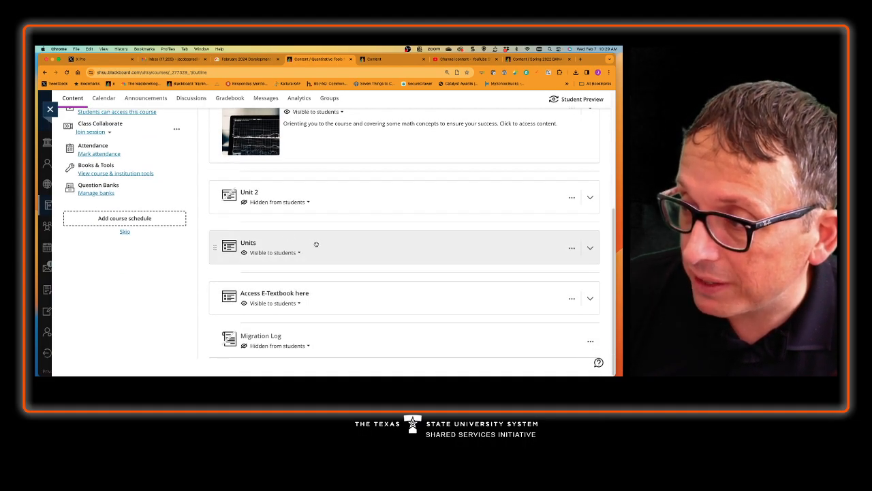
left_click(316, 244)
scroll(355, 272, "down", 2)
scroll(423, 290, "down", 1)
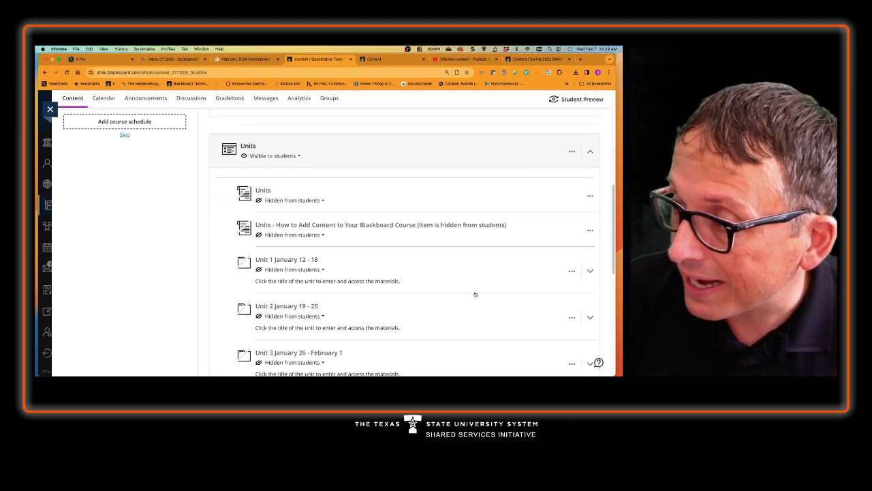
left_click(572, 268)
left_click(510, 311)
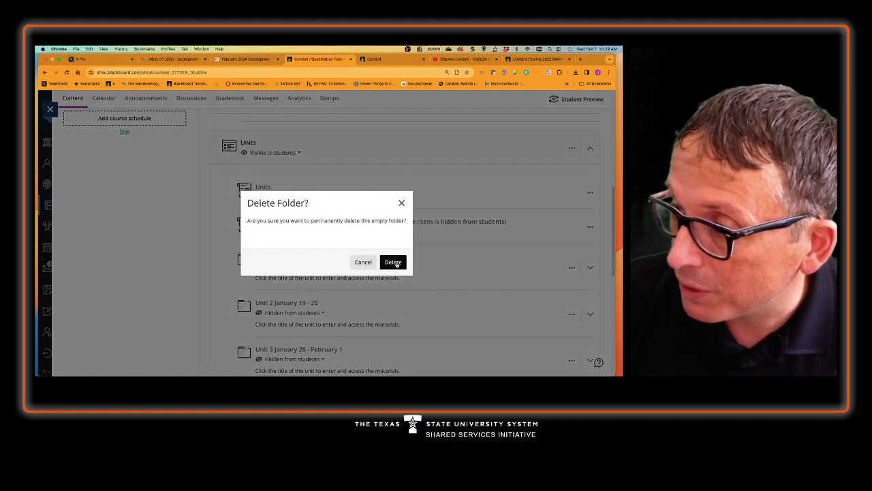
left_click(393, 261)
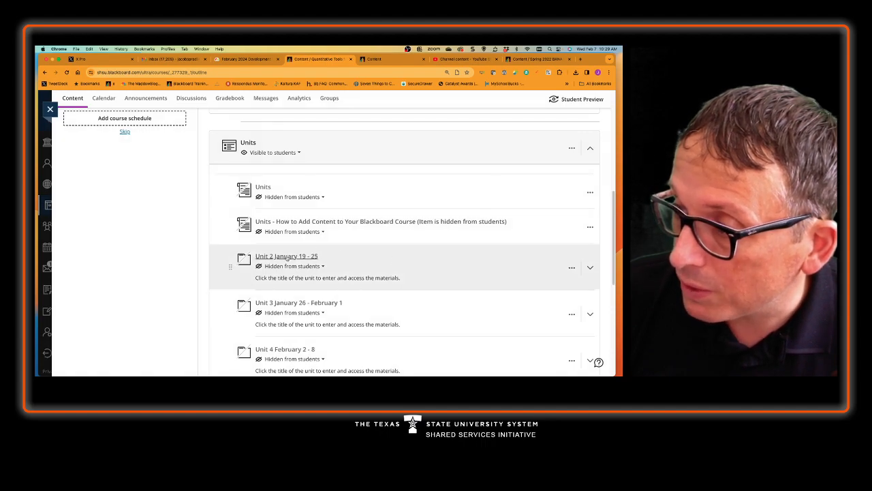
Expand the Unit 2 January 19 - 25 folder and review the topics of its tasks.
left_click(287, 257)
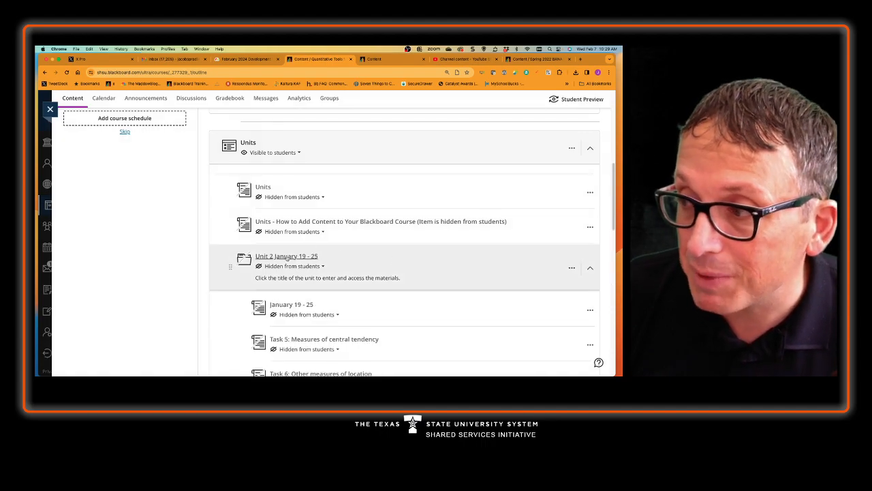
scroll(287, 257, "down", 2)
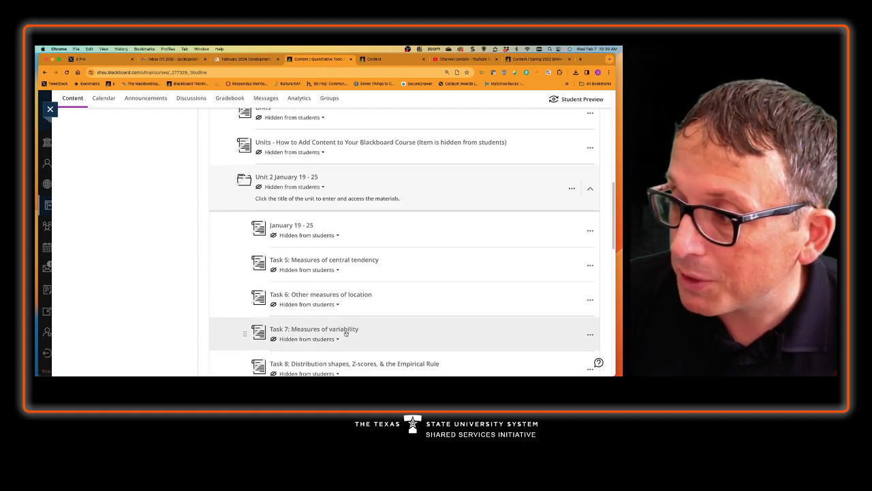
scroll(341, 335, "down", 2)
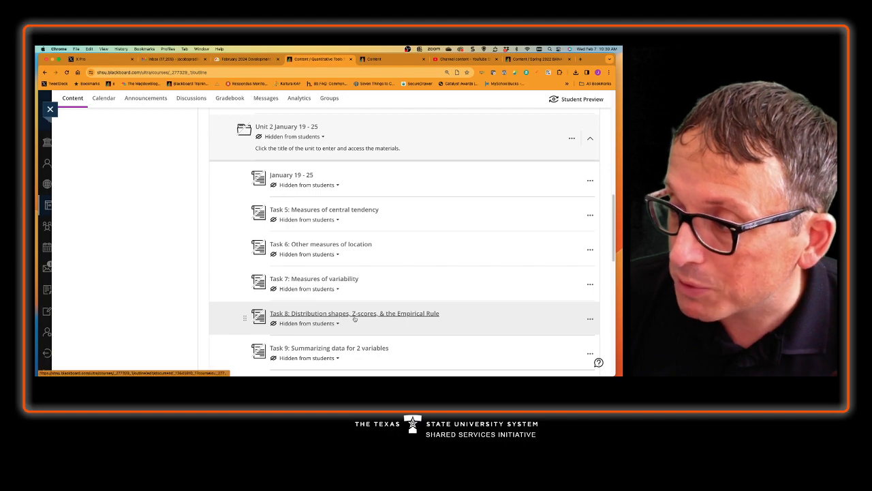
scroll(361, 234, "up", 10)
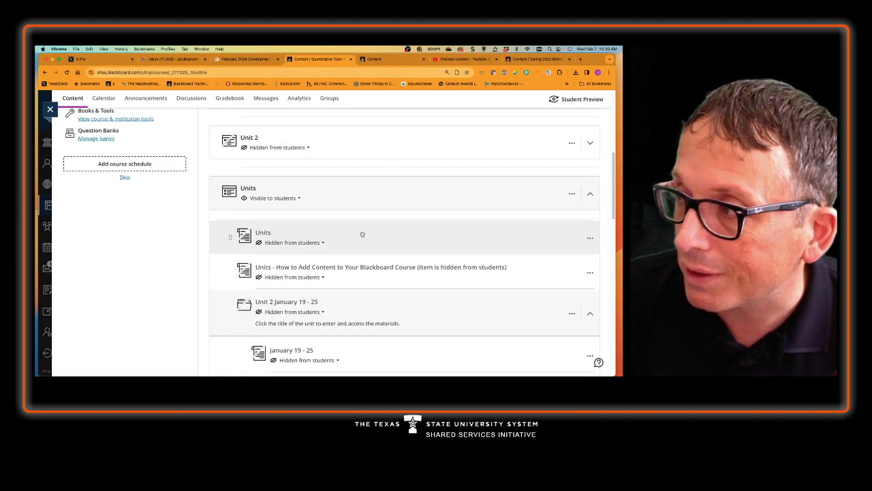
scroll(361, 235, "down", 4)
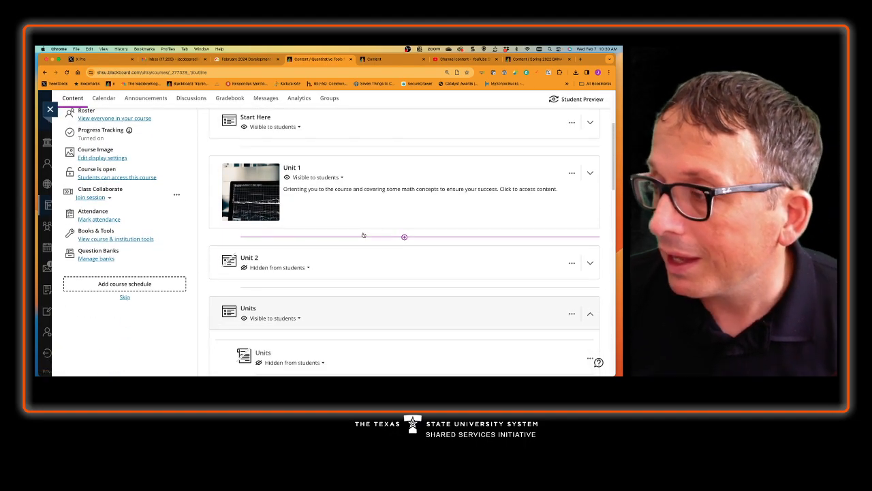
Expand the Unit 2 learning module, edit it, and start inserting a module image with Generate images as the source.
left_click(389, 258)
scroll(388, 256, "down", 2)
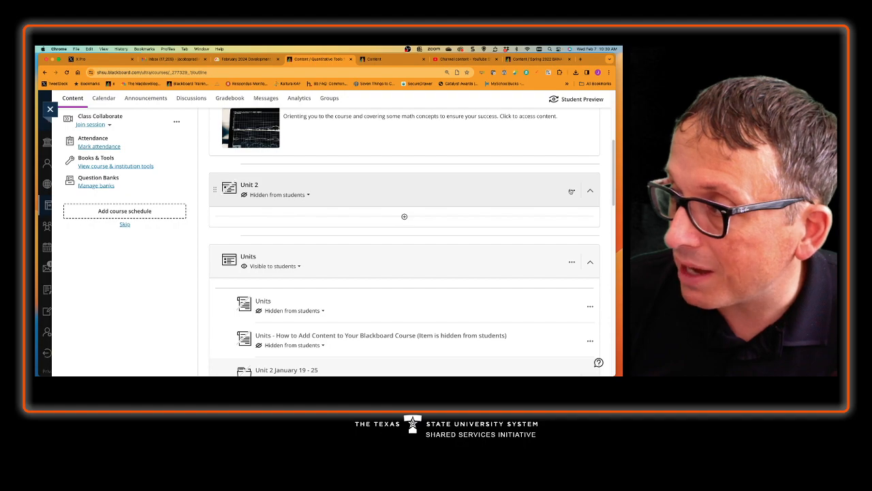
left_click(571, 192)
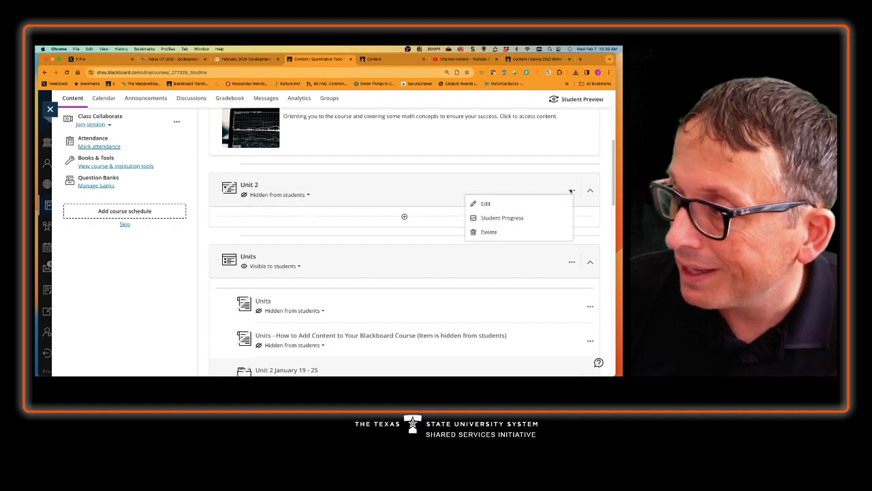
left_click(539, 205)
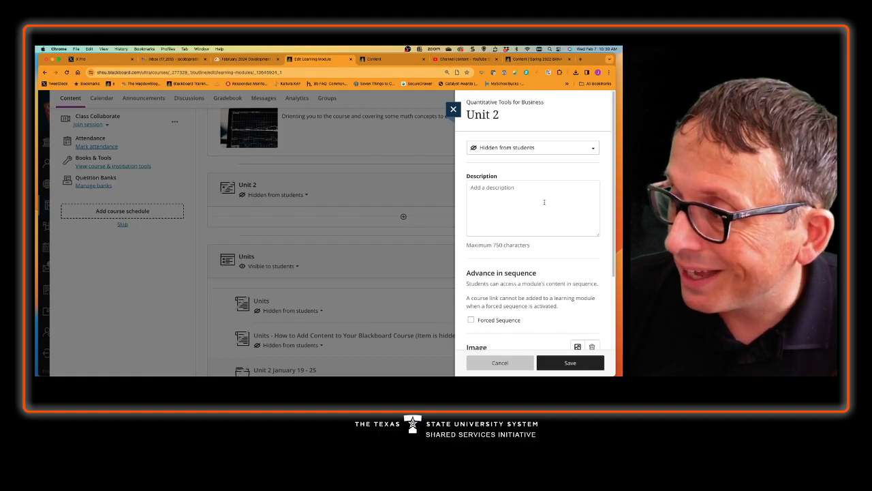
scroll(614, 321, "down", 3)
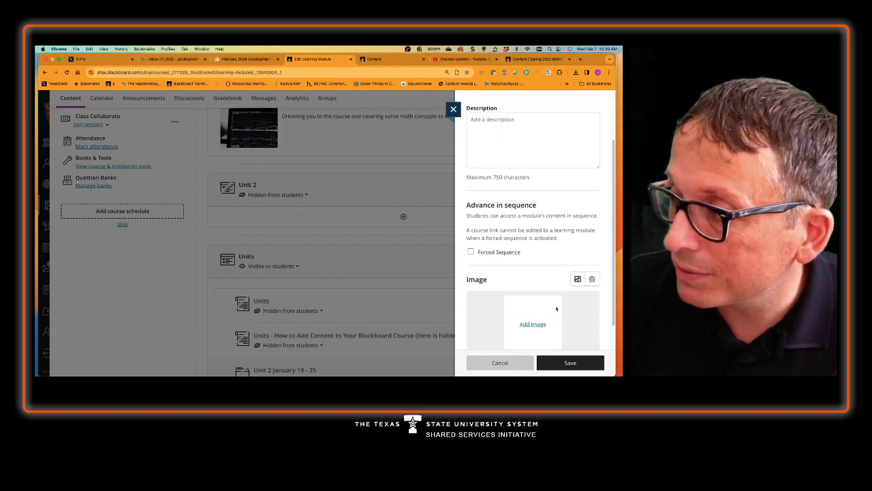
left_click(579, 248)
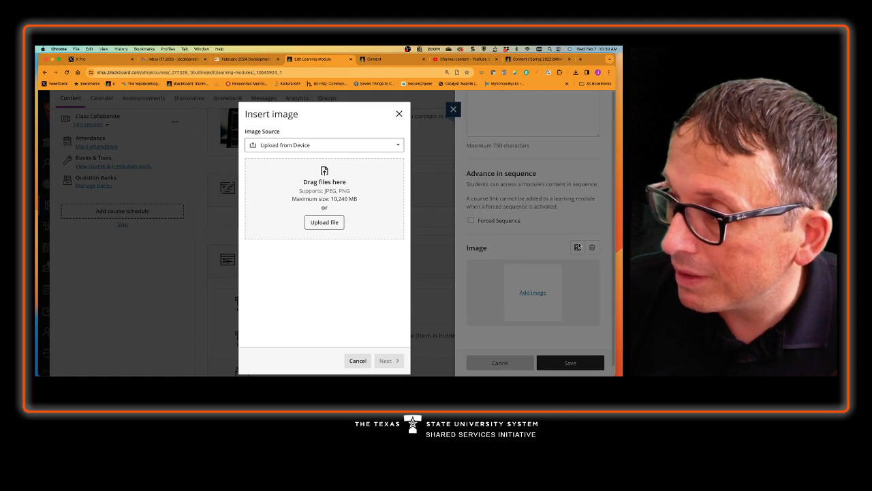
left_click(301, 146)
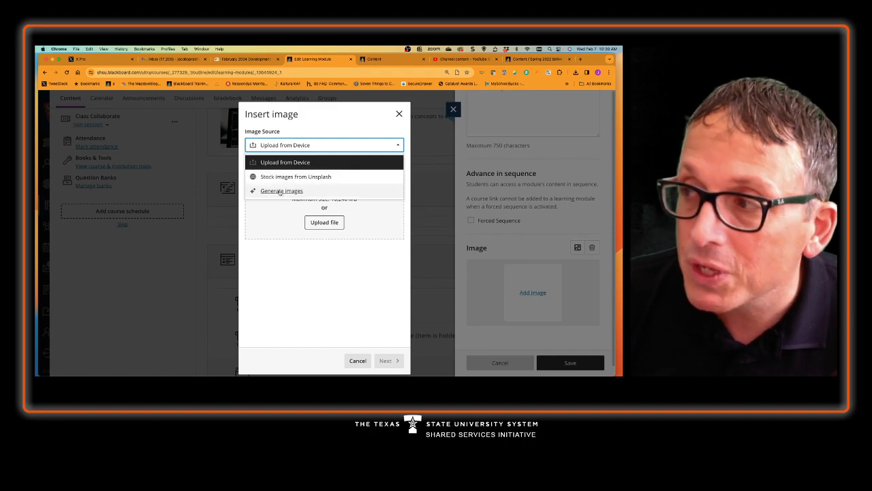
left_click(279, 191)
Generate module images from the description "distribution shapes".
left_click(284, 165)
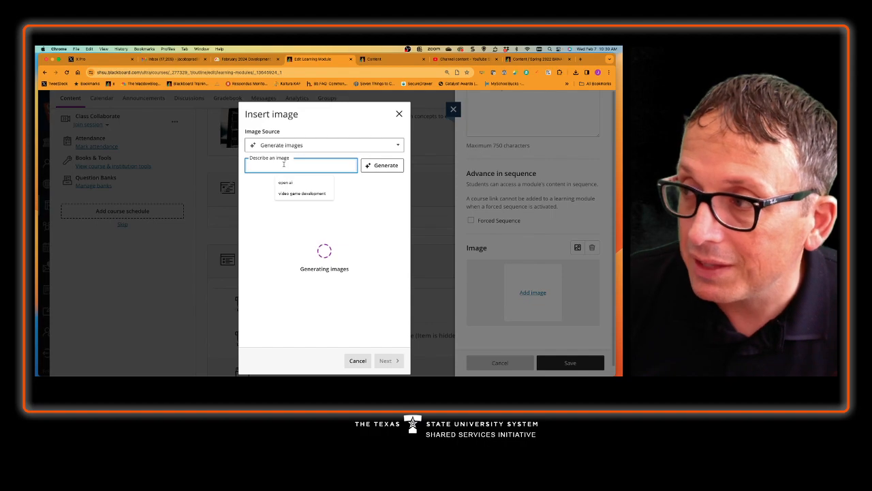
type("distribution shapes")
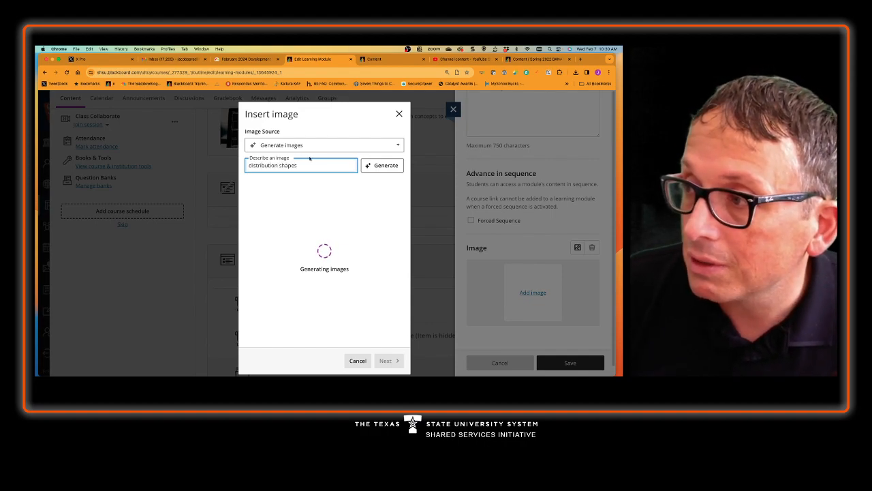
left_click(377, 166)
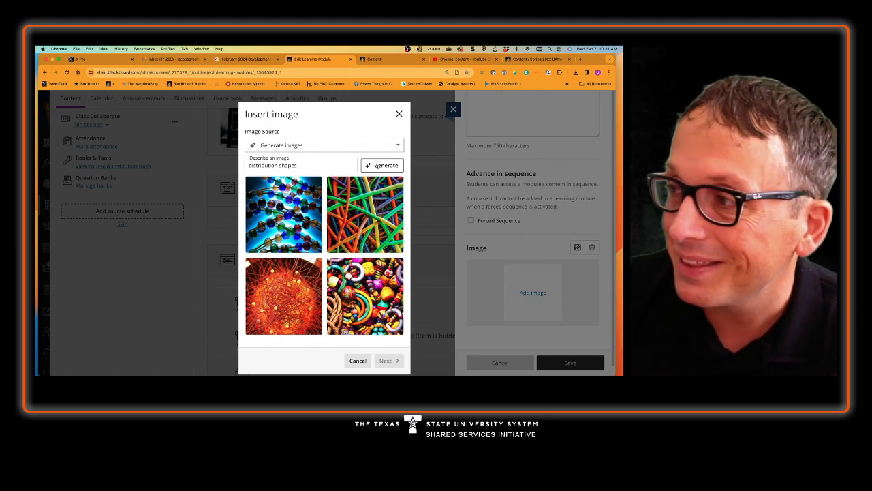
Generate another set of module images from the description "distribution curve".
left_click_drag(279, 165, 306, 165)
type("curve")
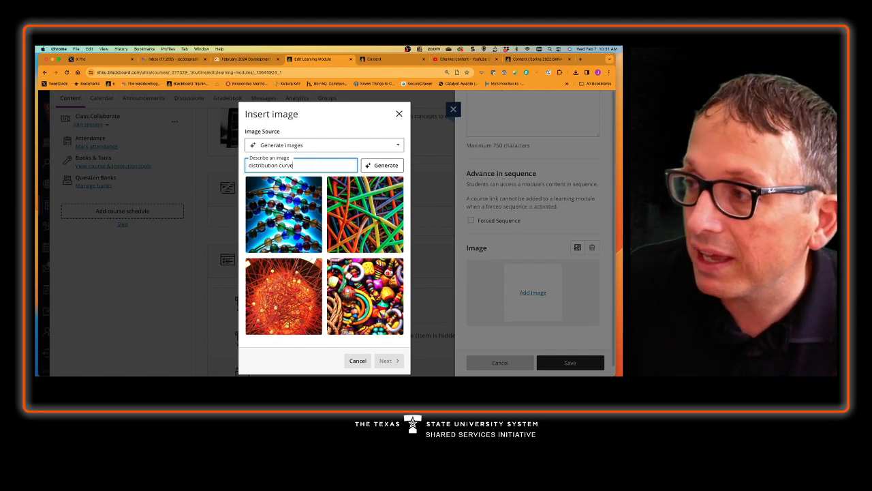
key("Return")
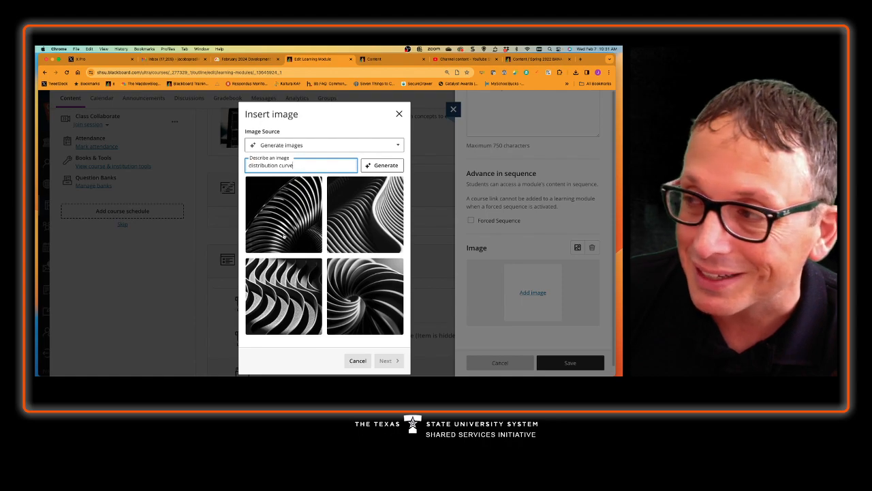
Switch the image source to stock images from Unsplash and search for "distribution and shapes".
left_click(323, 142)
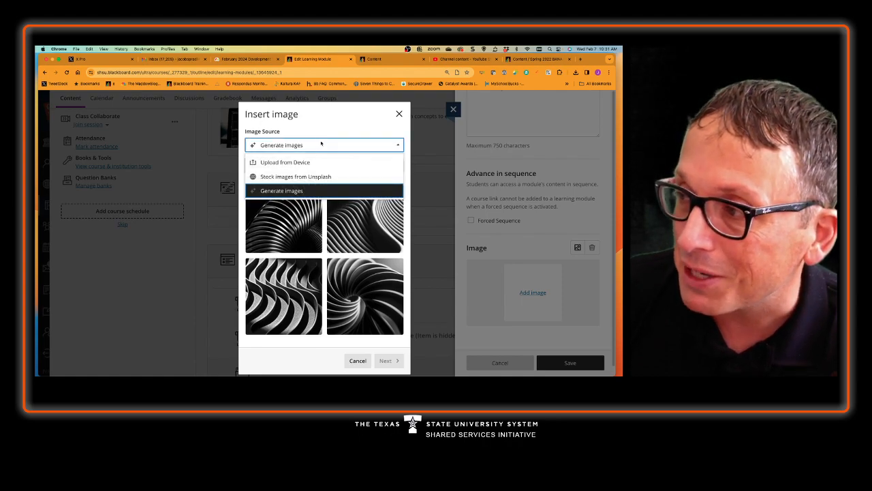
left_click(298, 176)
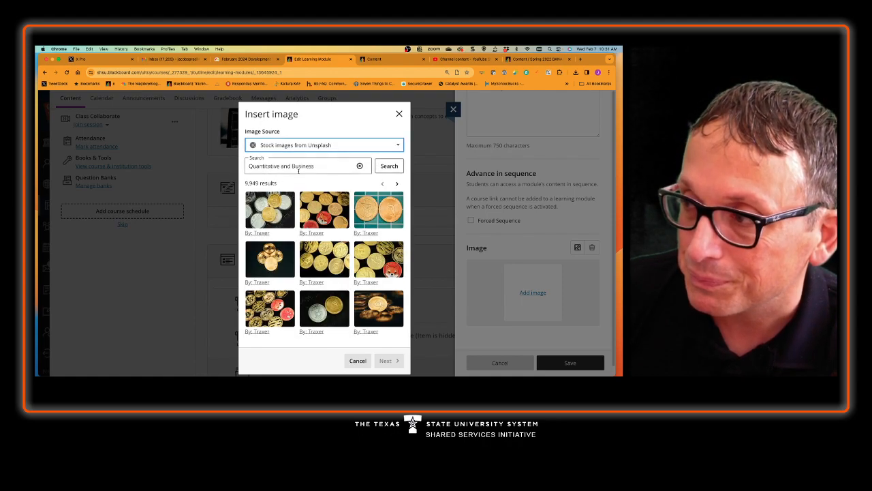
left_click_drag(330, 168, 219, 167)
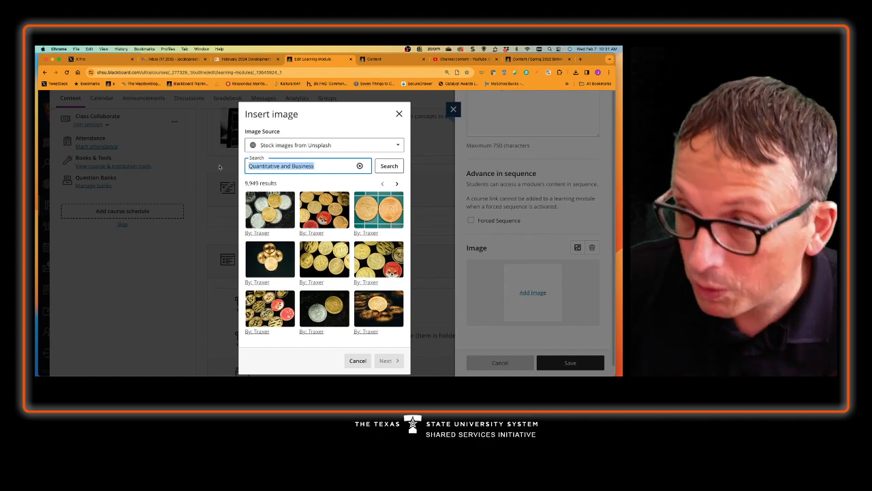
type("distribution and curv")
key("BackSpace")
key("BackSpace")
key("BackSpace")
key("BackSpace")
key("BackSpace")
key("BackSpace")
key("BackSpace")
key("BackSpace")
key("BackSpace")
key("BackSpace")
key("BackSpace")
key("BackSpace")
key("BackSpace")
key("BackSpace")
key("BackSpace")
key("BackSpace")
key("BackSpace")
key("BackSpace")
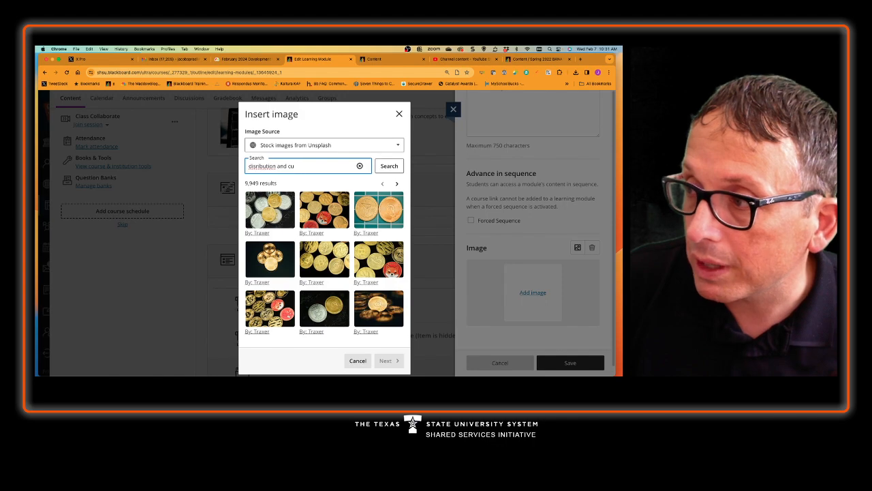
type("tribution")
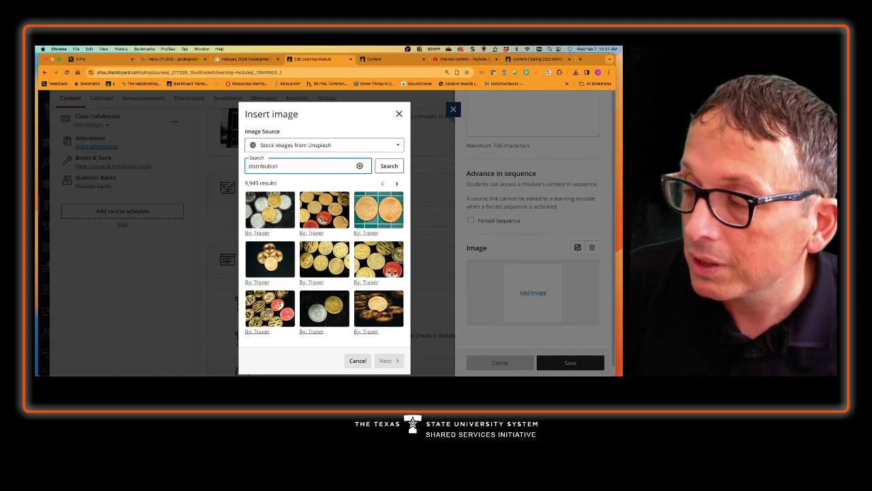
type(" and shapes")
key("Return")
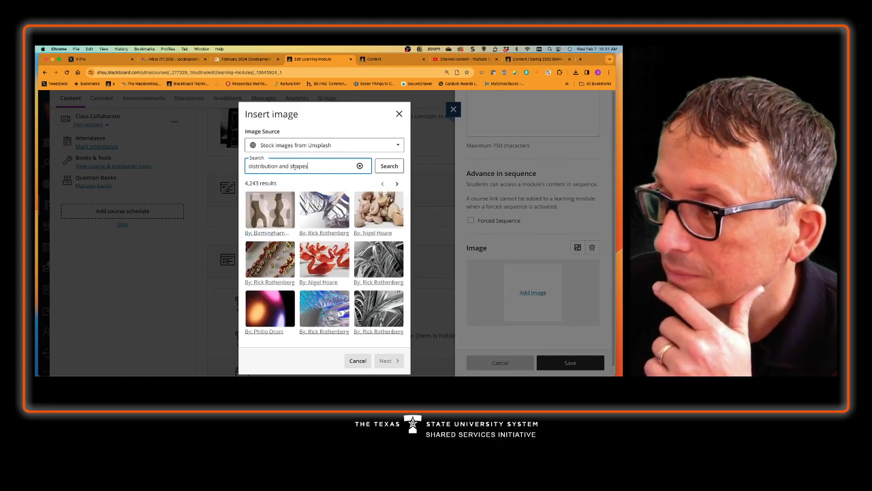
Change the stock image search to "distribution curve" and run it.
key("BackSpace")
key("BackSpace")
key("BackSpace")
key("BackSpace")
key("BackSpace")
key("BackSpace")
key("BackSpace")
key("BackSpace")
key("BackSpace")
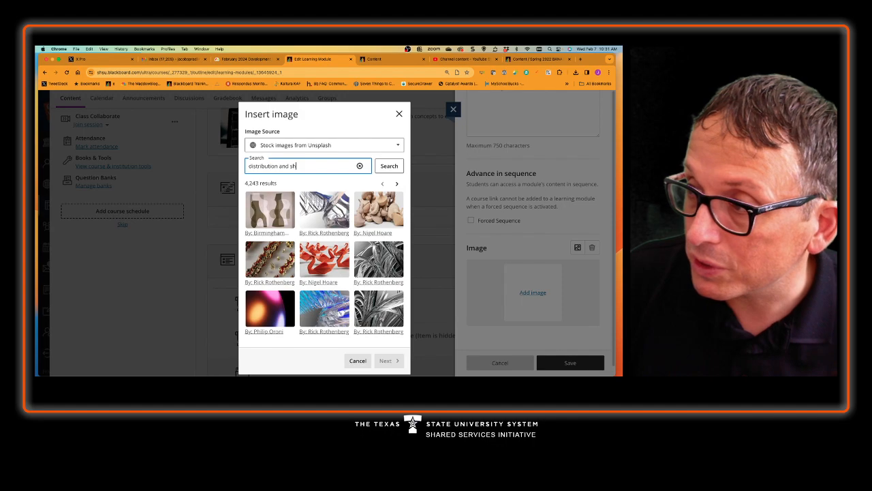
type("curve")
key("Return")
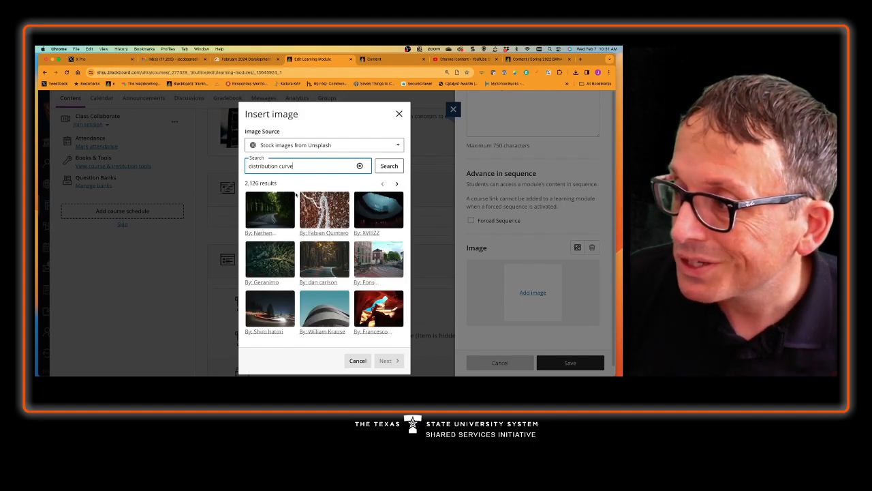
Search the stock images for "math and distribution" and insert the first result, the dark image of equations, without changing its crop.
left_click_drag(303, 165, 189, 152)
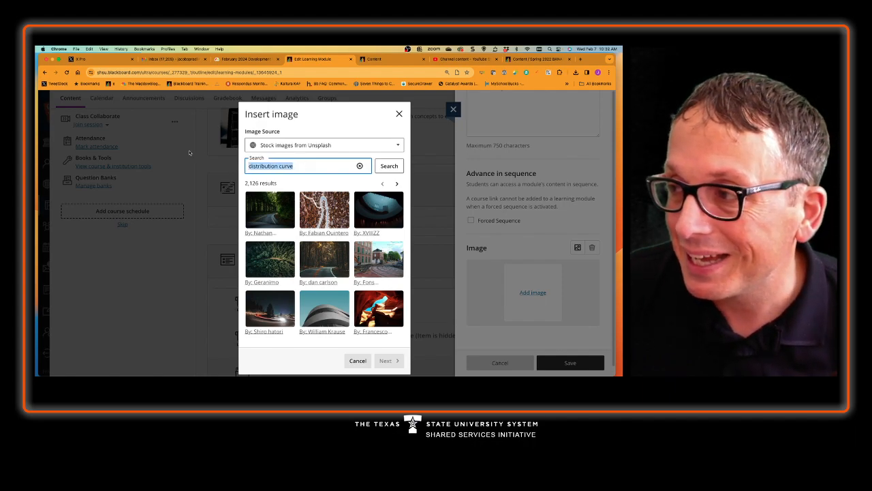
type("math and dis")
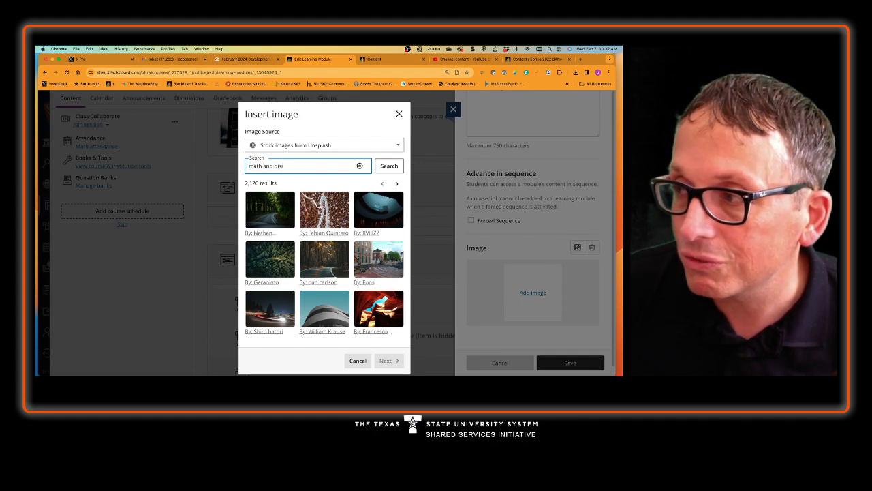
type("tribution")
key("Return")
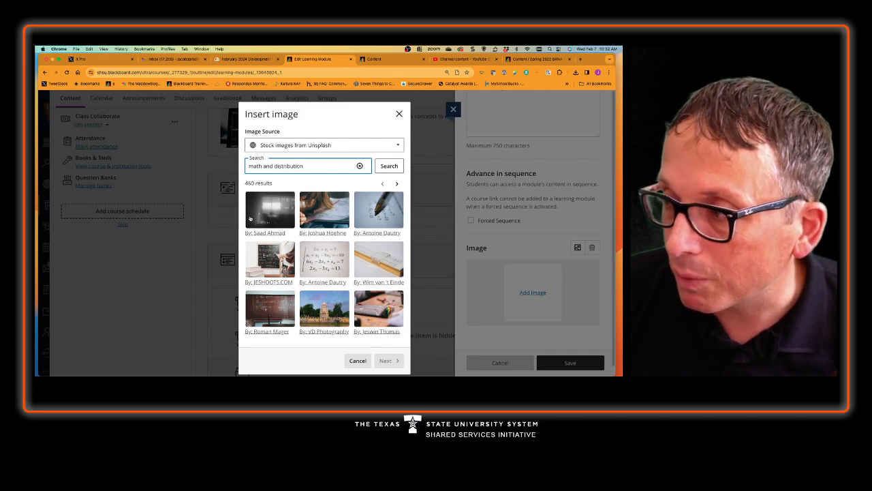
left_click(278, 213)
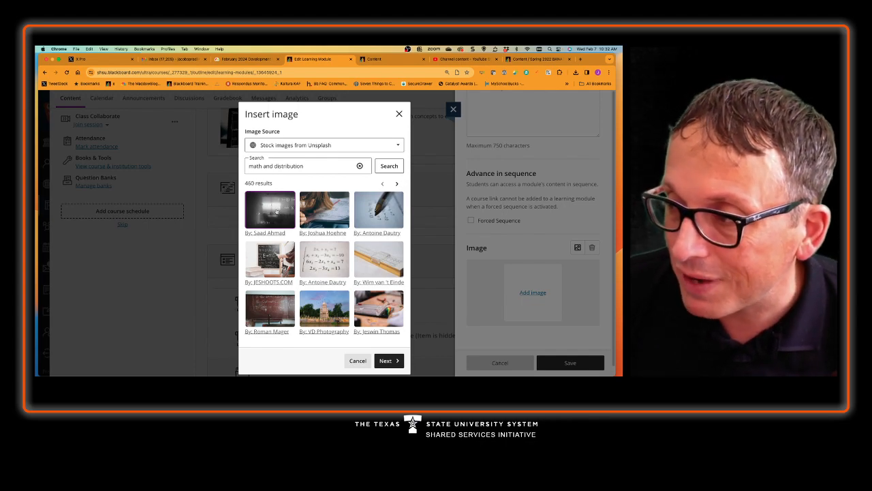
left_click(386, 360)
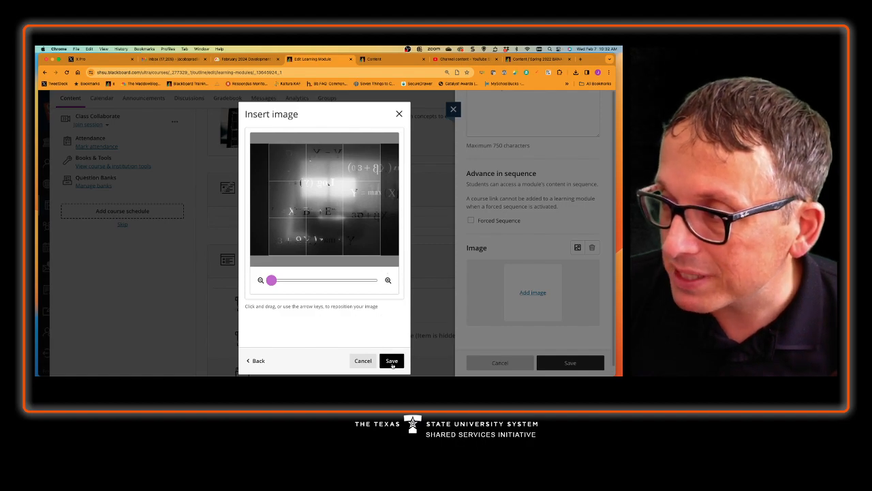
left_click(392, 361)
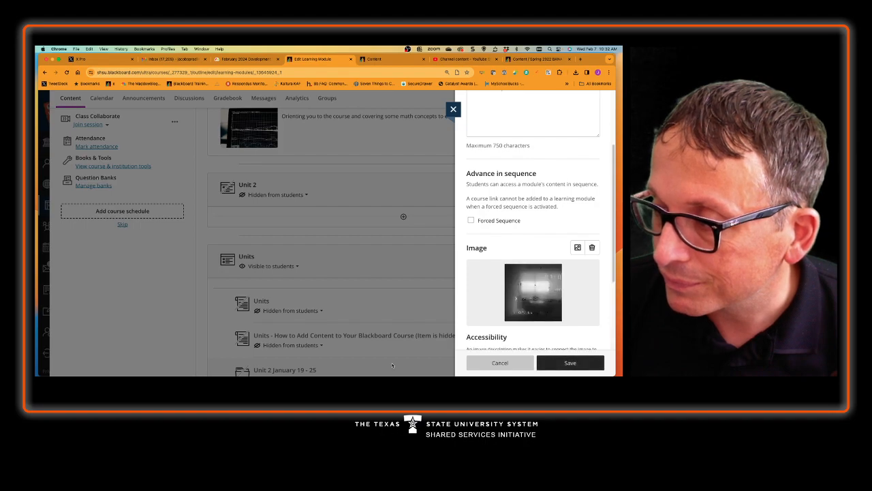
Unmark the module image as decorative, give it the alternative text "Distribution equation on board", and save the Unit 2 module.
scroll(467, 303, "down", 3)
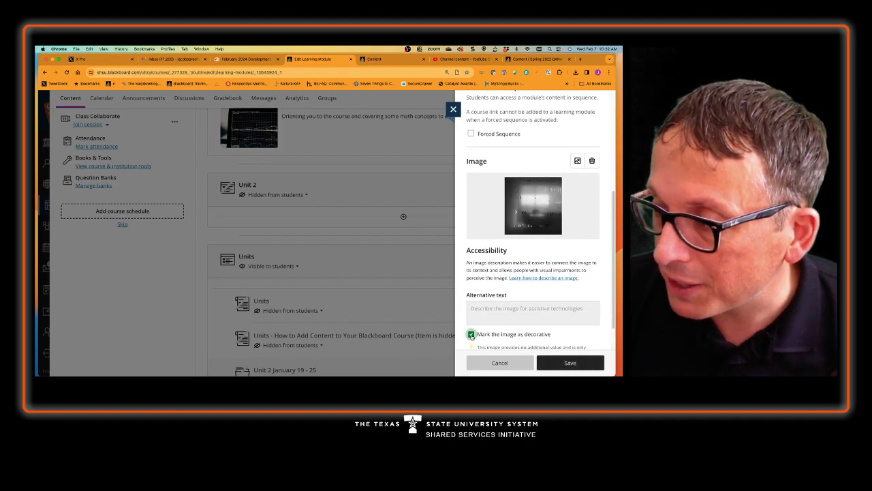
left_click(471, 334)
left_click(494, 311)
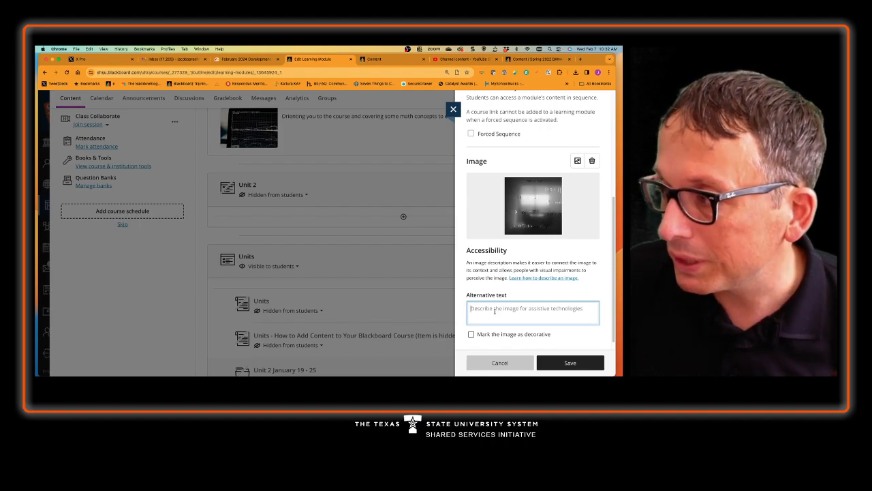
type("D")
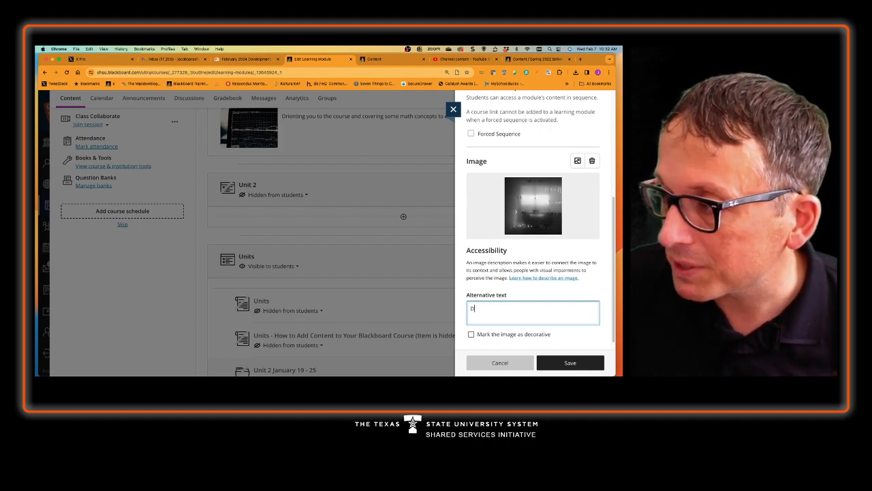
type("istribution equation")
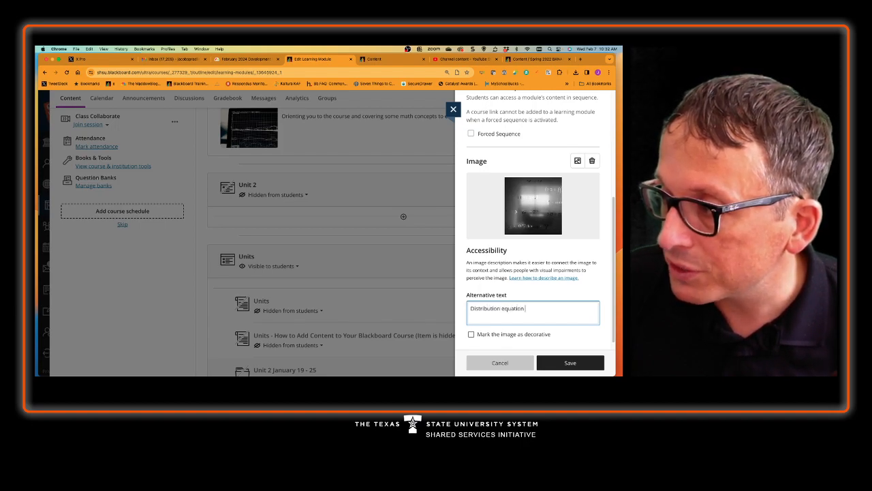
type(" on board")
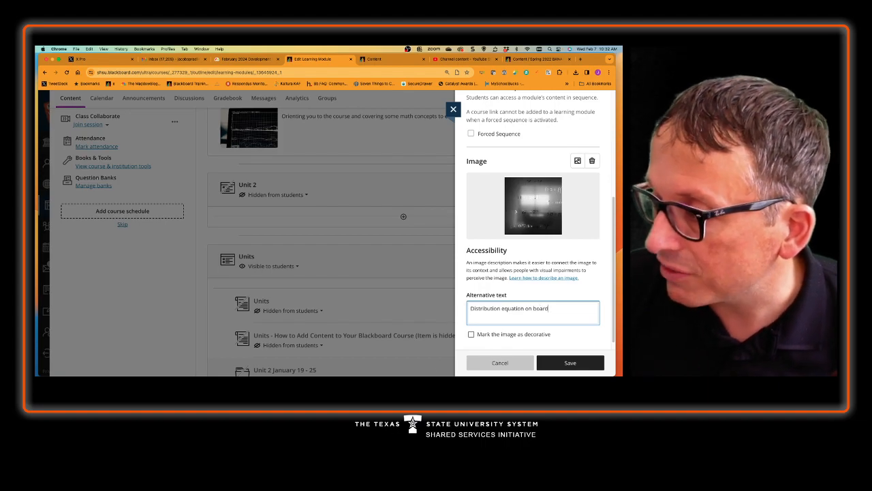
left_click(570, 363)
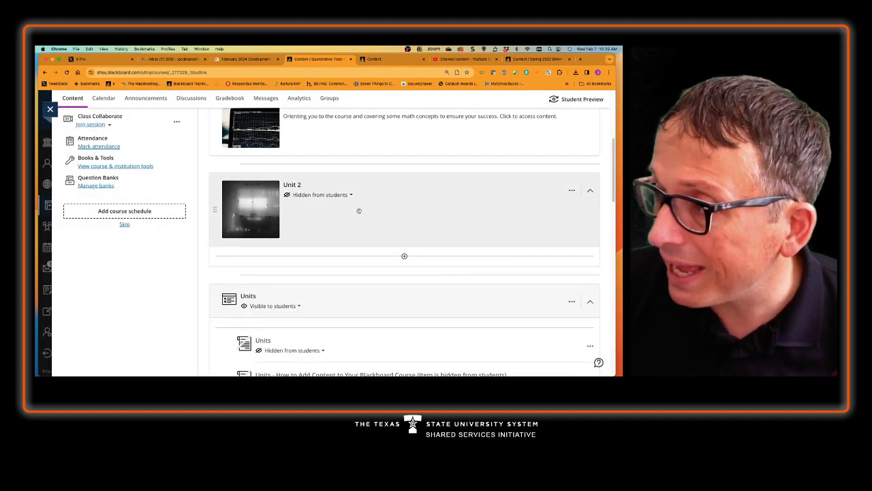
left_click(572, 190)
left_click(552, 202)
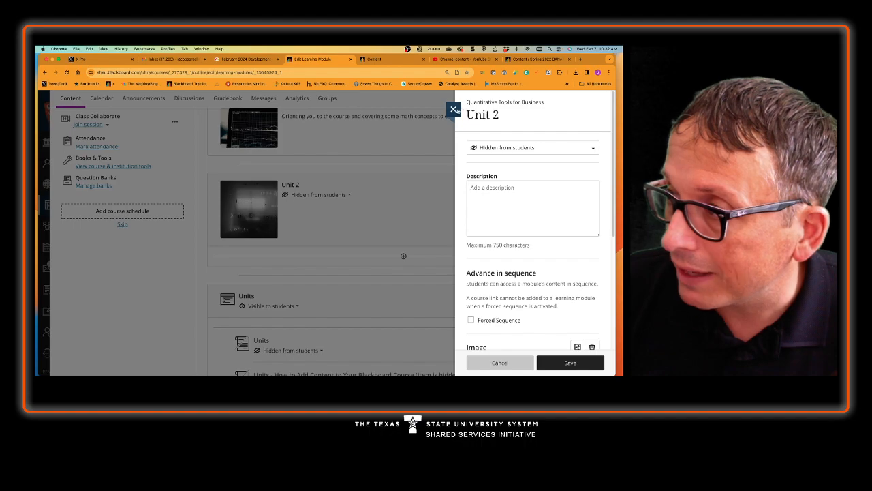
left_click(454, 109)
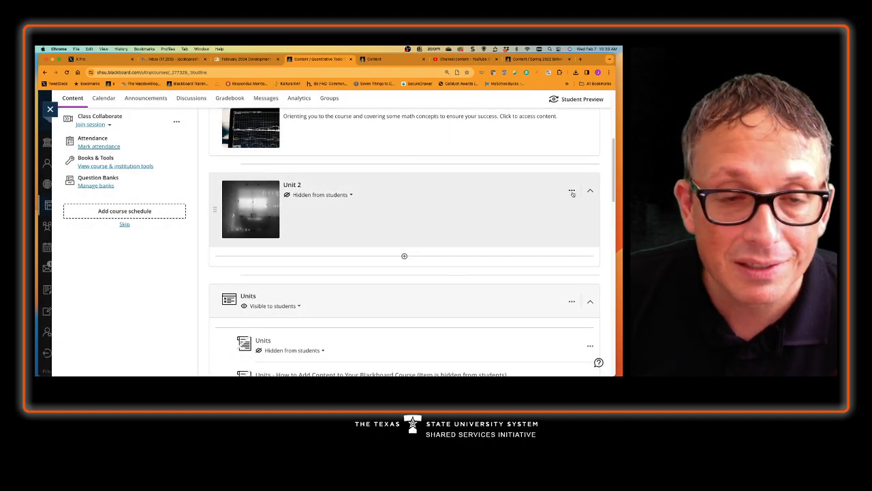
left_click(572, 191)
left_click(537, 202)
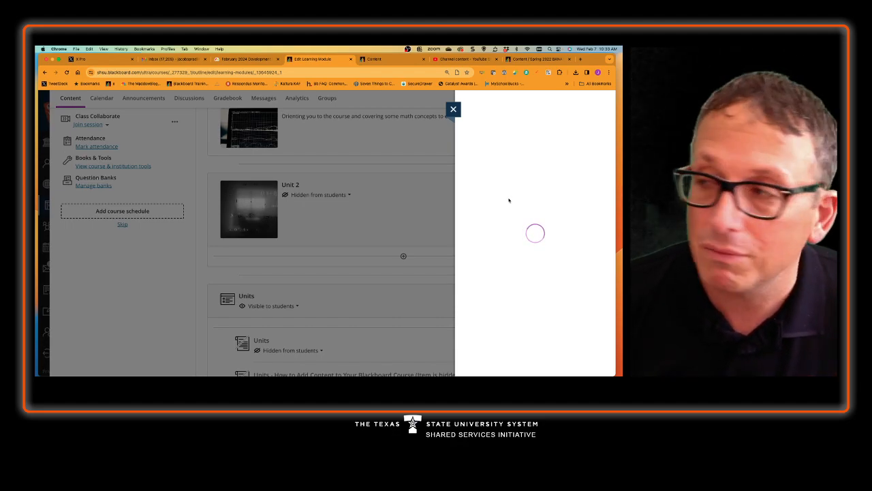
left_click(453, 109)
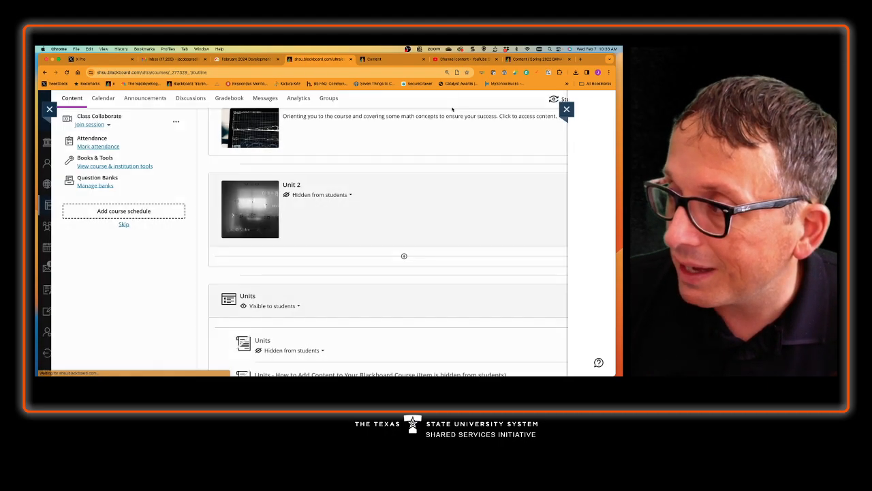
left_click(572, 190)
left_click(538, 204)
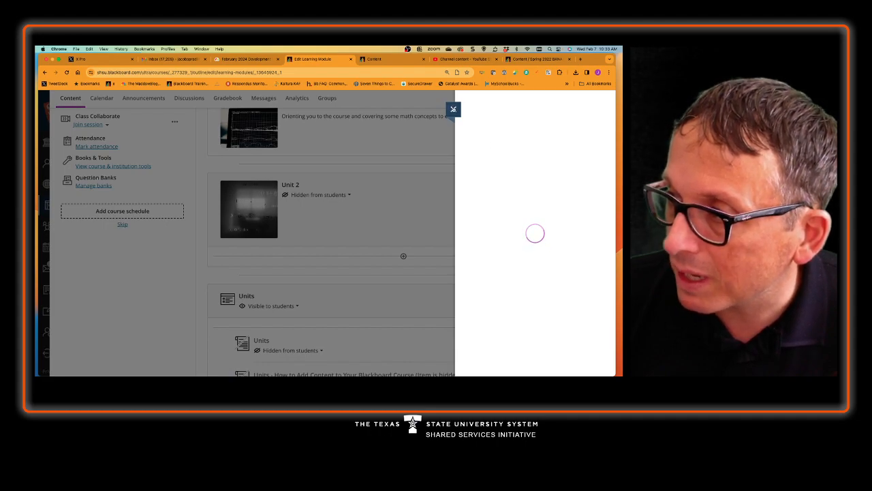
left_click(453, 109)
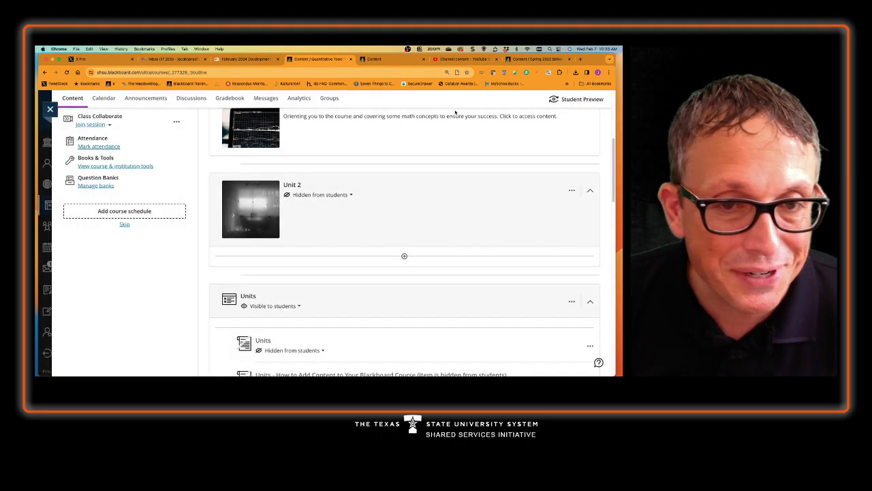
Move the January 19 - 25 document and Tasks 5, 6 and 7 from the Unit 2 January 19 - 25 folder into the Unit 2 module.
scroll(389, 184, "down", 3)
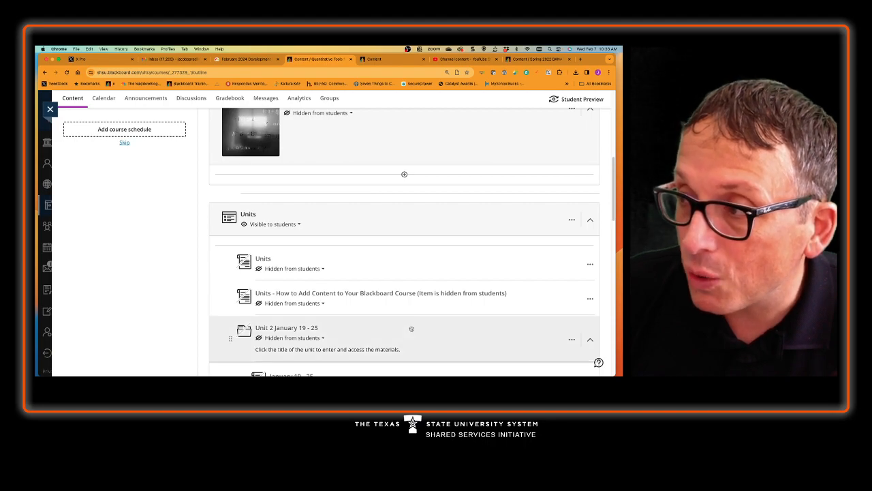
left_click(411, 328)
left_click(411, 325)
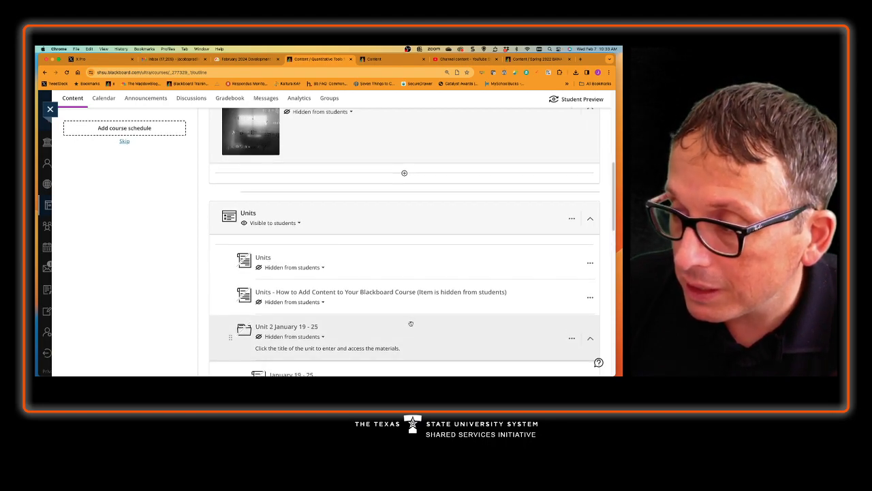
scroll(411, 324, "down", 2)
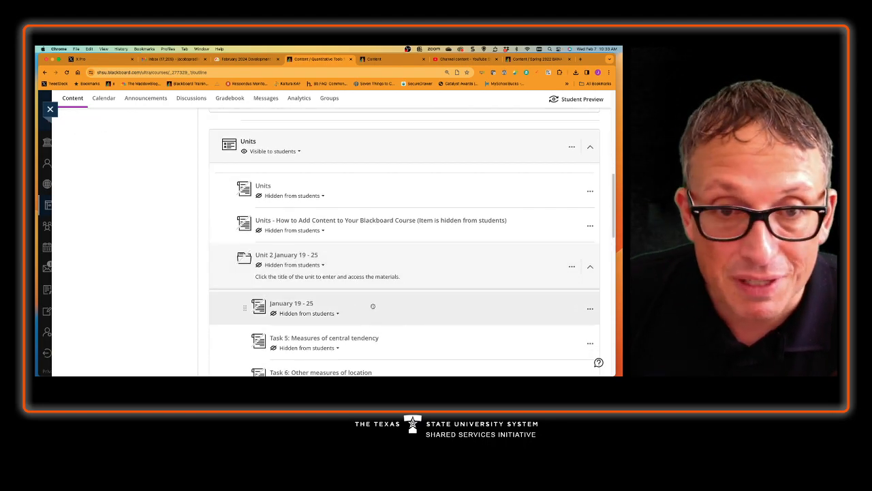
left_click_drag(385, 313, 400, 215)
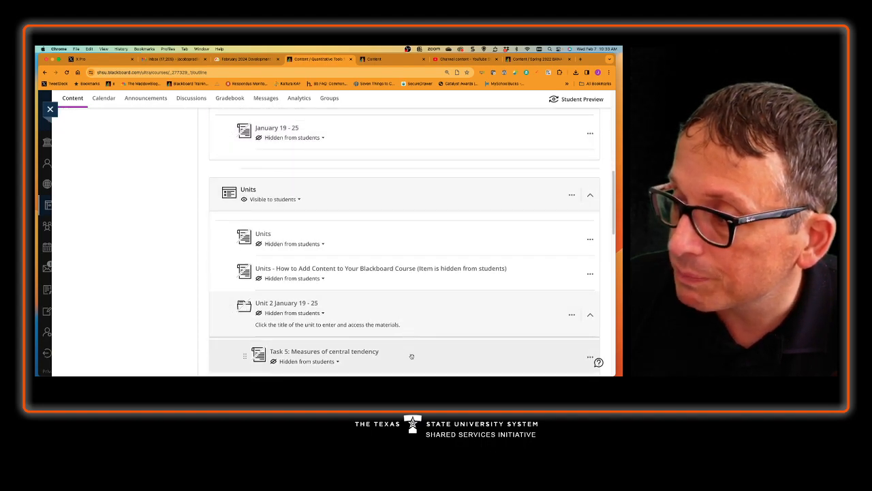
left_click_drag(412, 355, 413, 164)
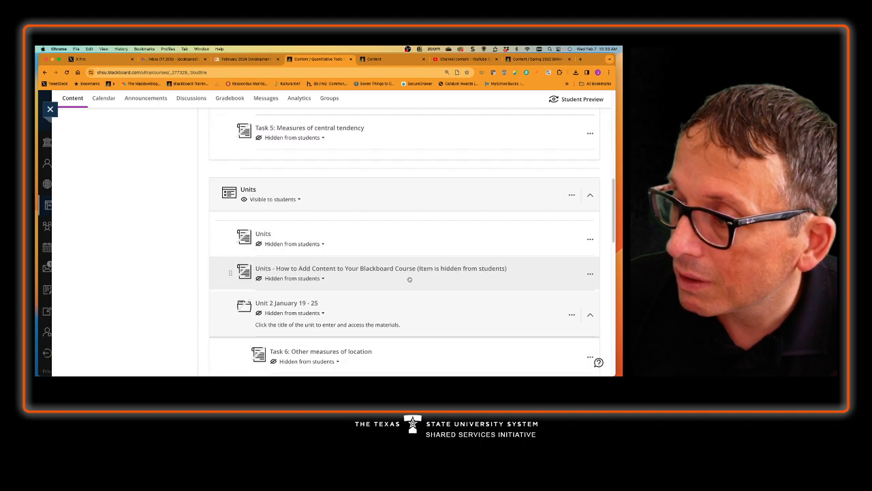
left_click_drag(409, 291, 412, 169)
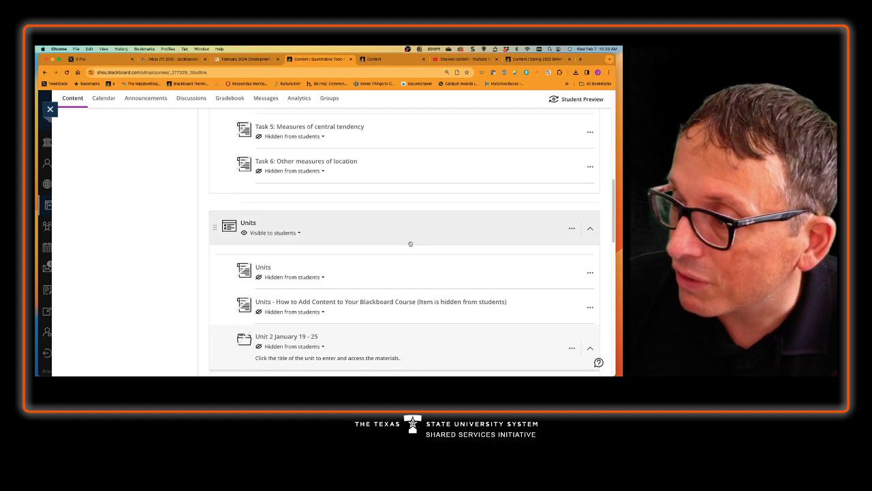
left_click_drag(399, 325, 395, 173)
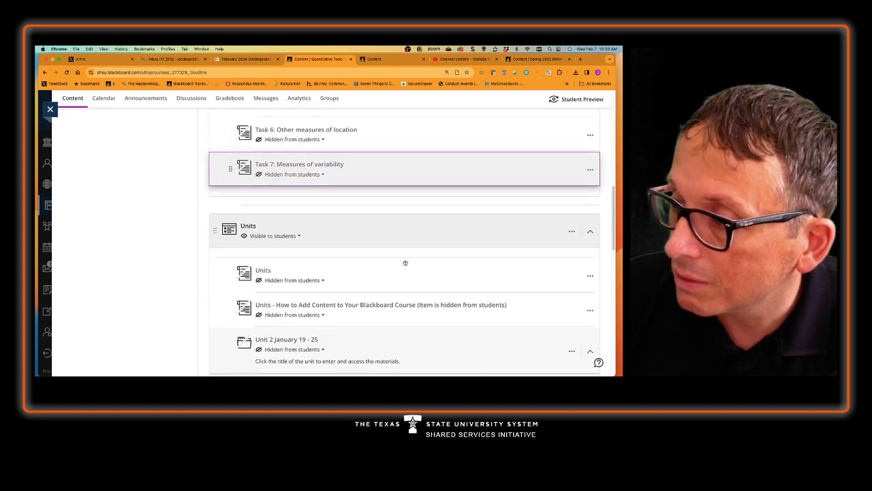
Move Task 8 and Task 9 from the Unit 2 January 19 - 25 folder to the end of the Unit 2 module.
scroll(406, 286, "down", 2)
left_click_drag(417, 278, 416, 203)
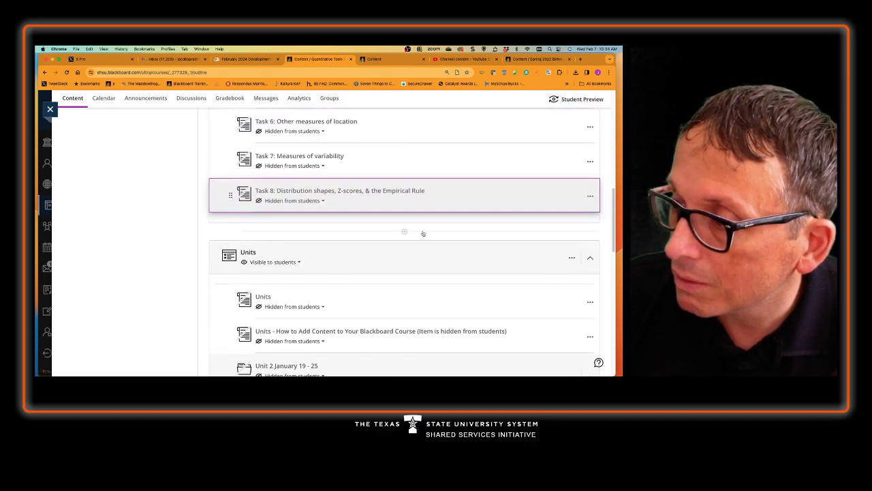
scroll(415, 245, "down", 3)
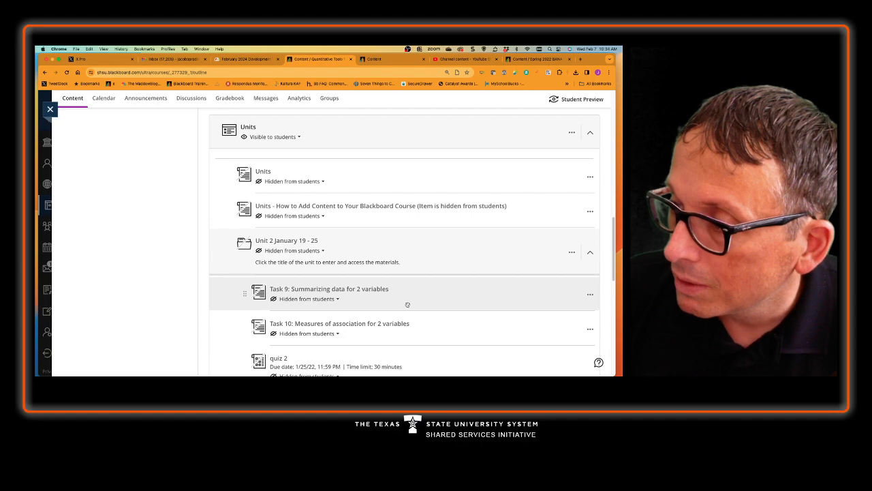
left_click_drag(415, 298, 409, 211)
left_click_drag(415, 143, 418, 186)
scroll(423, 252, "down", 2)
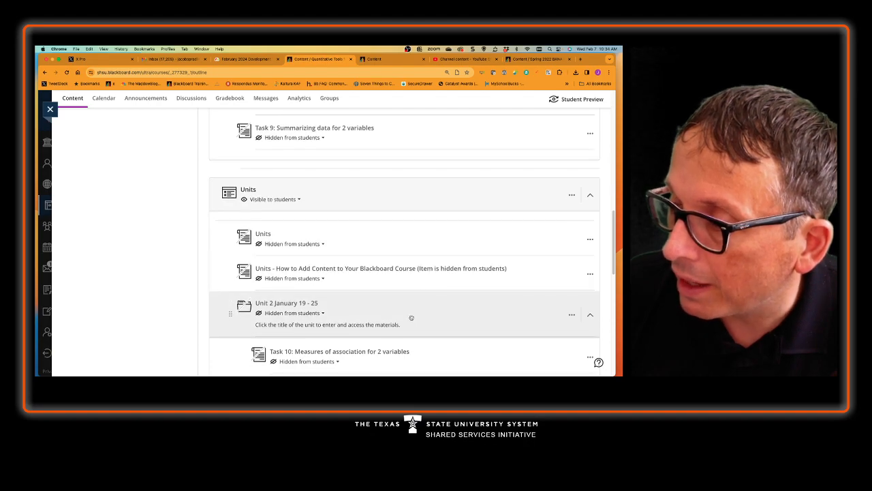
Move Task 10 and quiz 2 from the Unit 2 January 19 - 25 folder to the end of the Unit 2 module.
scroll(414, 320, "down", 1)
left_click_drag(426, 310, 436, 273)
scroll(434, 276, "down", 3)
scroll(435, 341, "down", 1)
left_click_drag(447, 309, 446, 225)
Delete the emptied Unit 2 January 19 - 25 folder from the Units module and confirm the deletion.
scroll(443, 310, "down", 1)
scroll(443, 311, "down", 1)
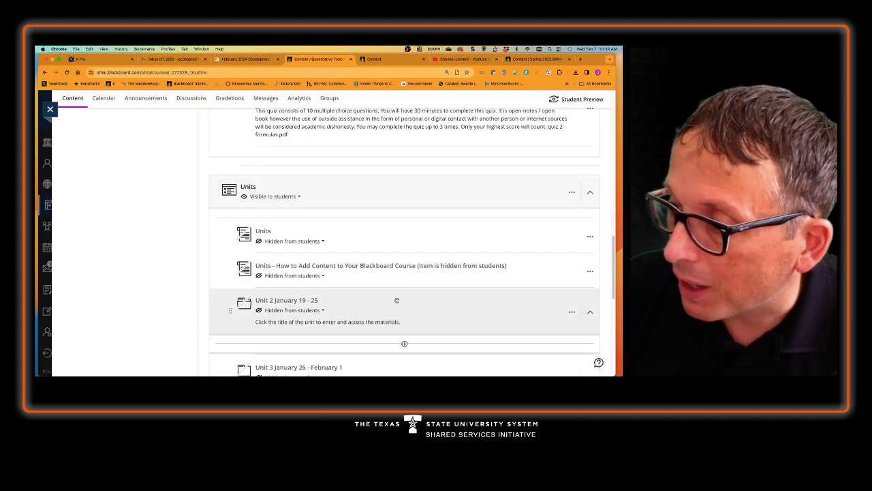
left_click(572, 311)
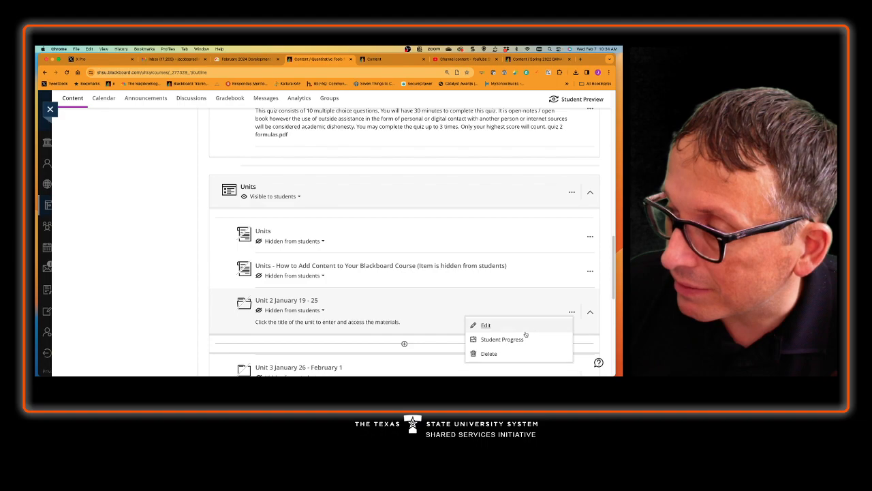
left_click(511, 352)
left_click(383, 266)
Review the Unit 2 module's contents and its place among the other modules in the course outline, leaving it collapsed.
scroll(385, 291, "up", 4)
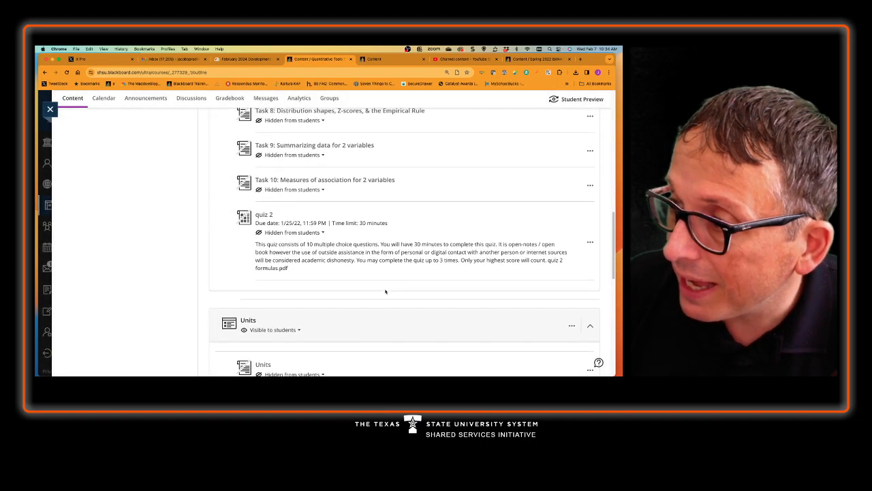
scroll(385, 291, "up", 6)
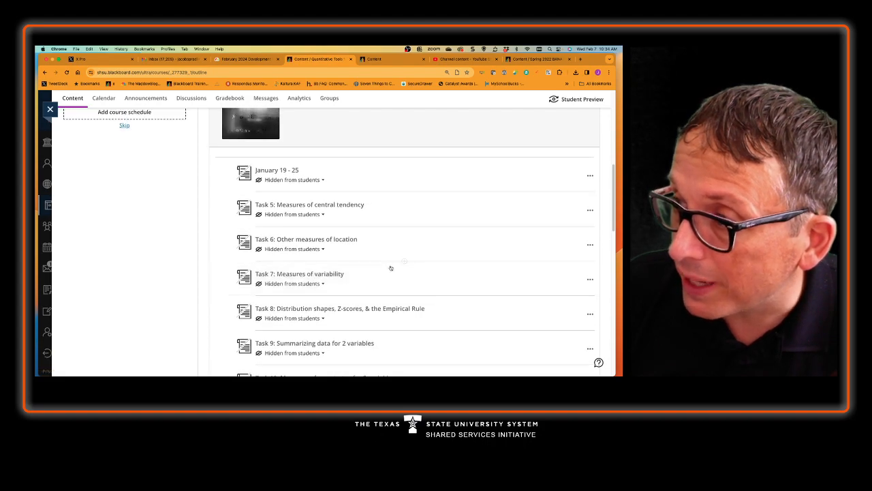
scroll(391, 265, "up", 4)
left_click(399, 209)
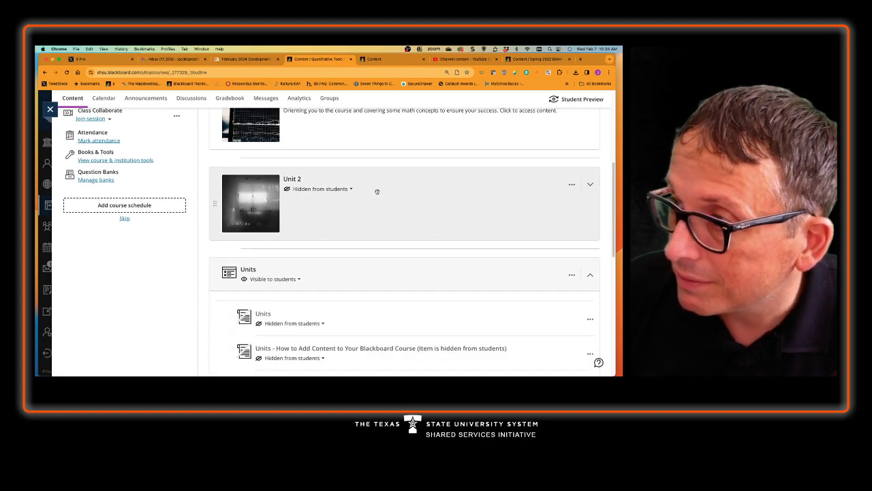
scroll(377, 188, "up", 3)
scroll(386, 239, "up", 3)
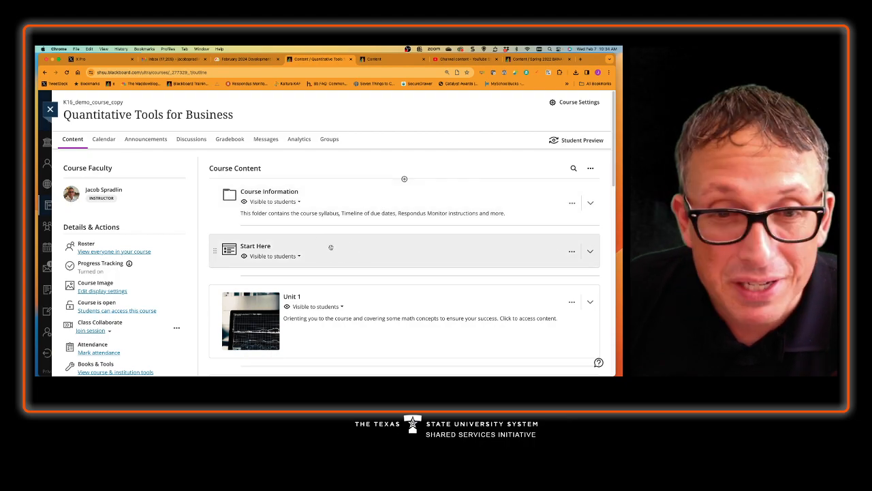
scroll(352, 267, "down", 3)
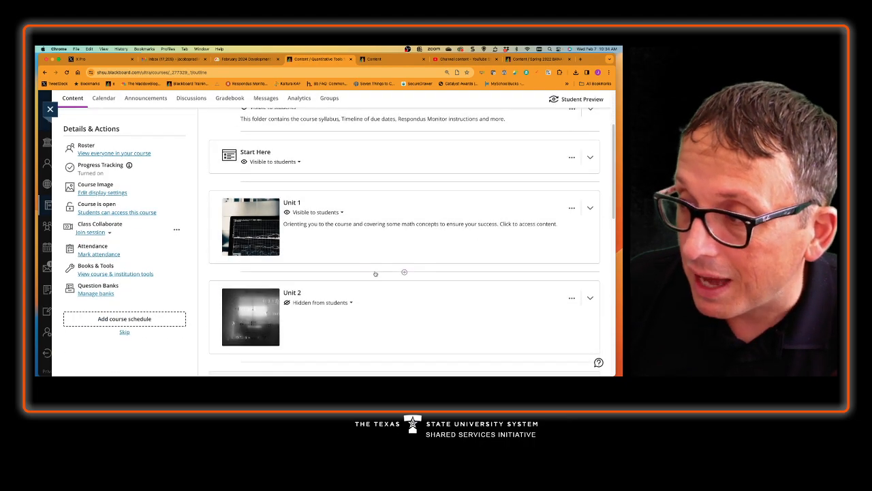
scroll(394, 305, "down", 5)
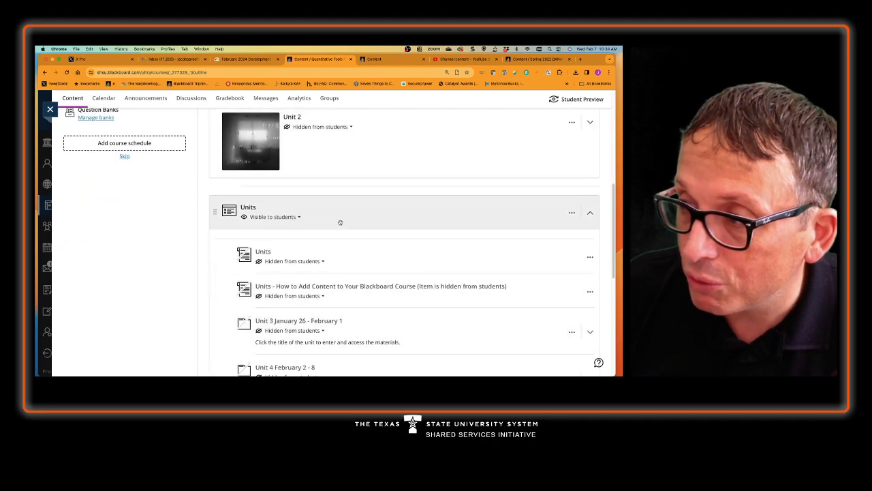
left_click(389, 145)
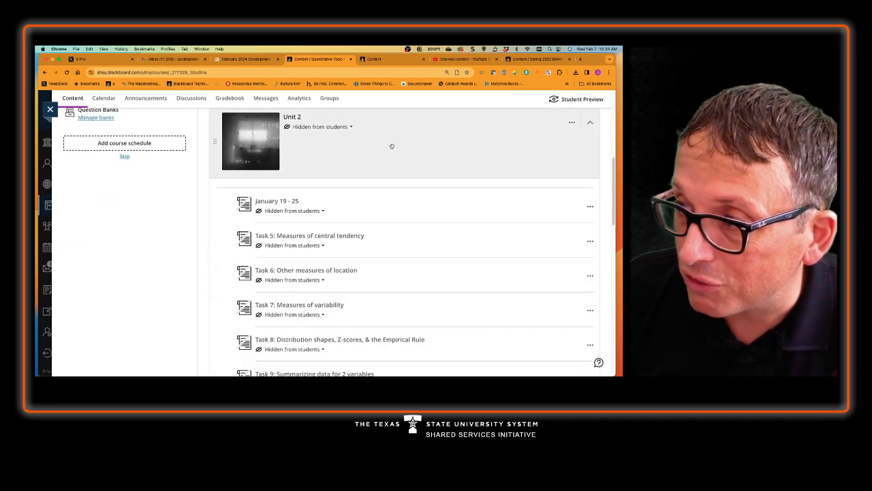
left_click(340, 130)
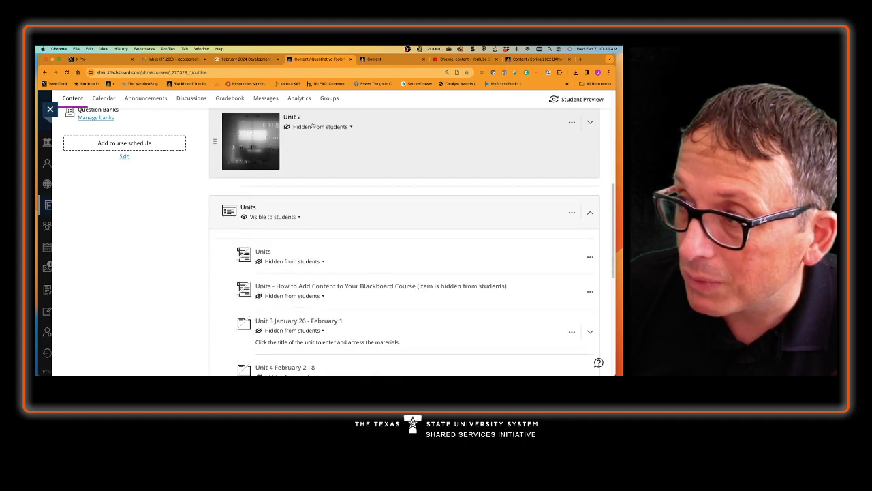
Make the Unit 2 module visible to students and expand it to show its items.
left_click(351, 127)
left_click(333, 282)
left_click(353, 254)
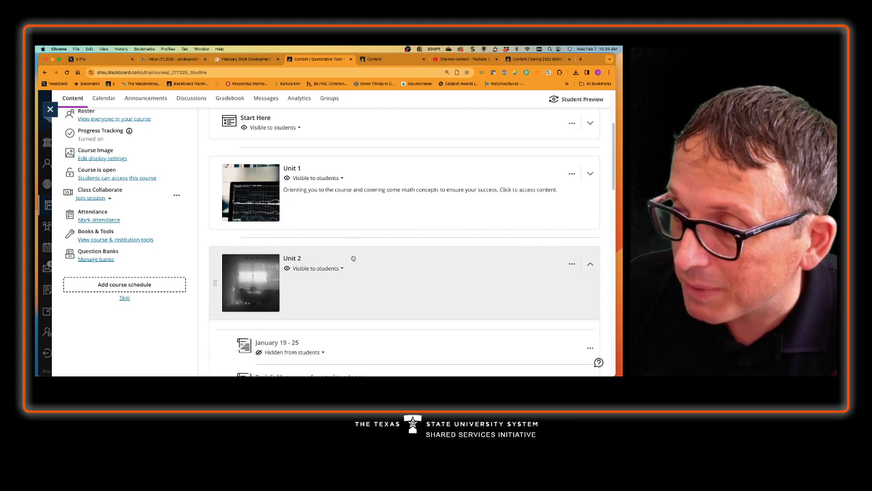
Make the January 19 - 25 document and Tasks 5, 6 and 7 in the Unit 2 module visible to students.
scroll(353, 258, "down", 3)
left_click(318, 247)
left_click(312, 261)
left_click(324, 282)
left_click(307, 299)
left_click(324, 317)
left_click(307, 332)
left_click(324, 352)
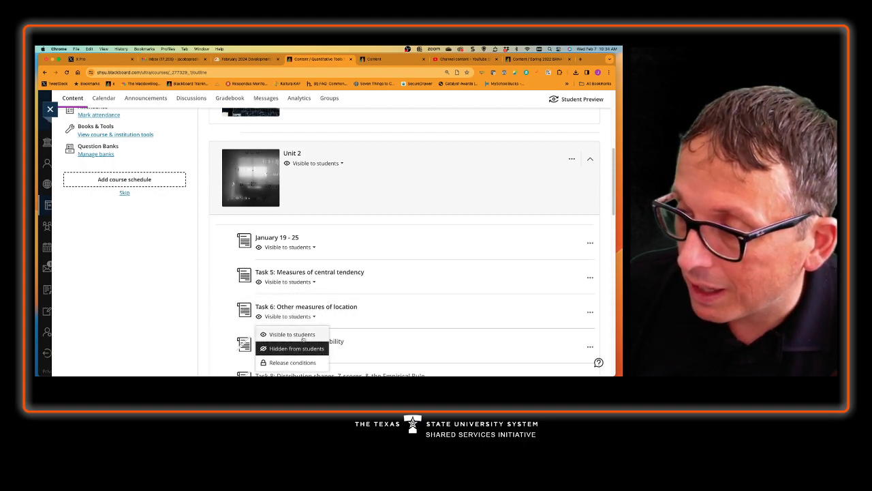
left_click(304, 337)
Check the visibility of the items inside the Unit 2 module and collapse the module.
scroll(343, 321, "up", 3)
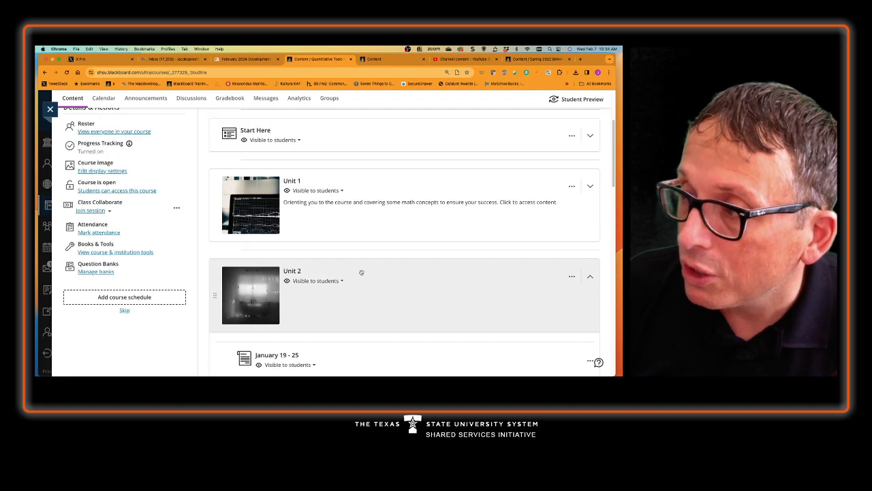
scroll(386, 286, "down", 3)
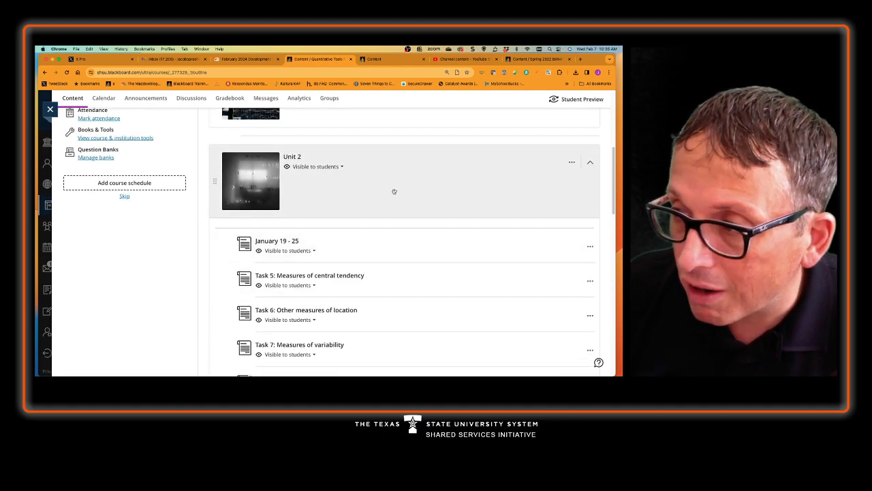
left_click(392, 194)
scroll(333, 282, "up", 3)
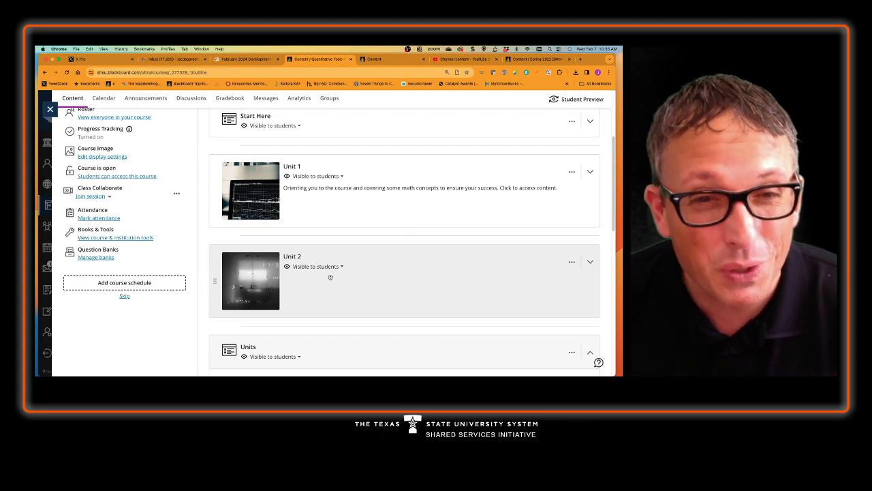
left_click(400, 284)
scroll(400, 285, "down", 5)
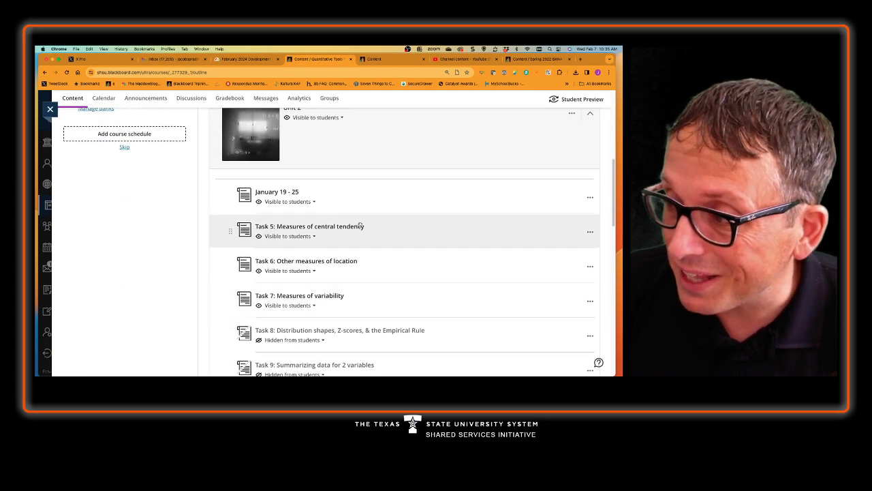
scroll(363, 290, "up", 5)
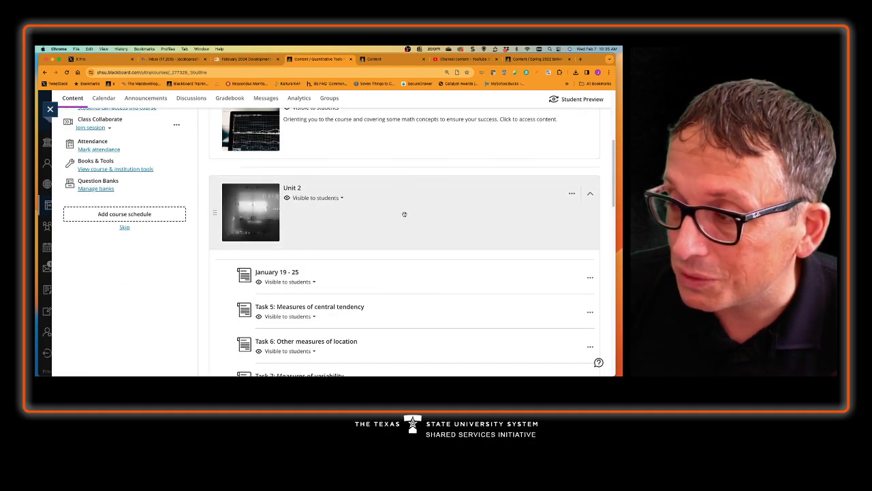
left_click(402, 212)
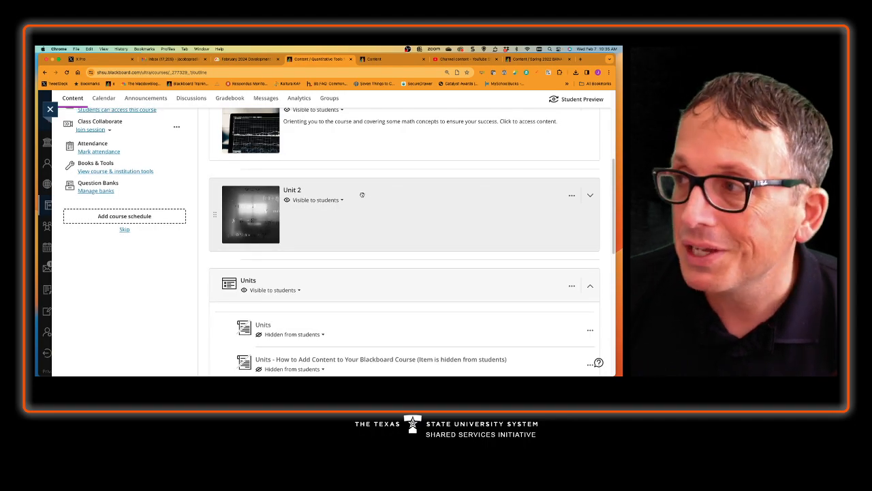
Examine the overall course outline and the items inside the Unit 1 module, leaving Unit 1 collapsed.
scroll(369, 193, "up", 5)
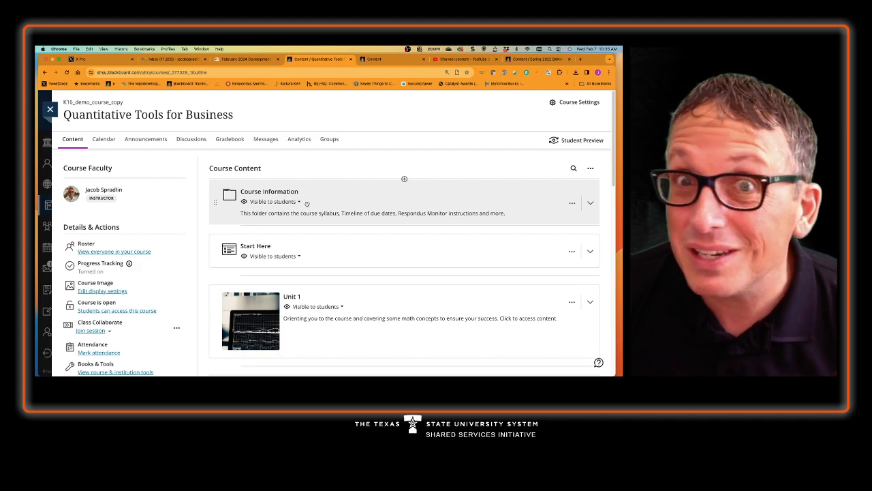
scroll(358, 270, "down", 5)
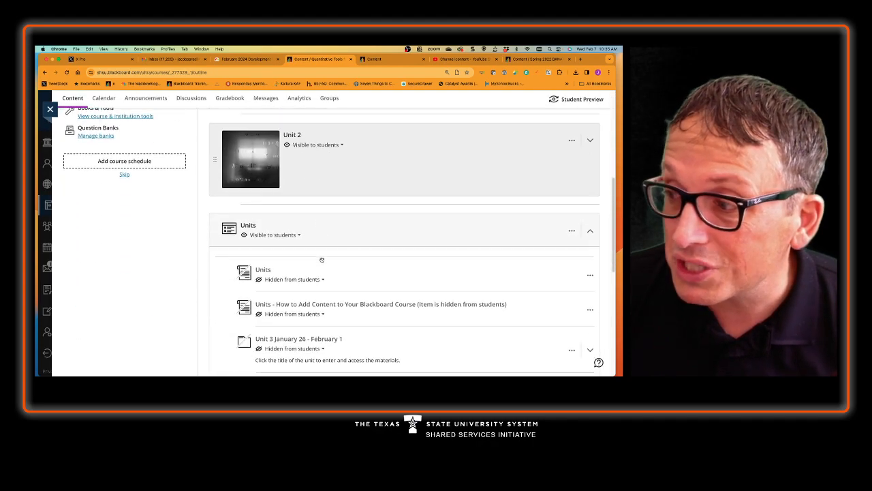
scroll(384, 279, "down", 2)
scroll(386, 289, "up", 5)
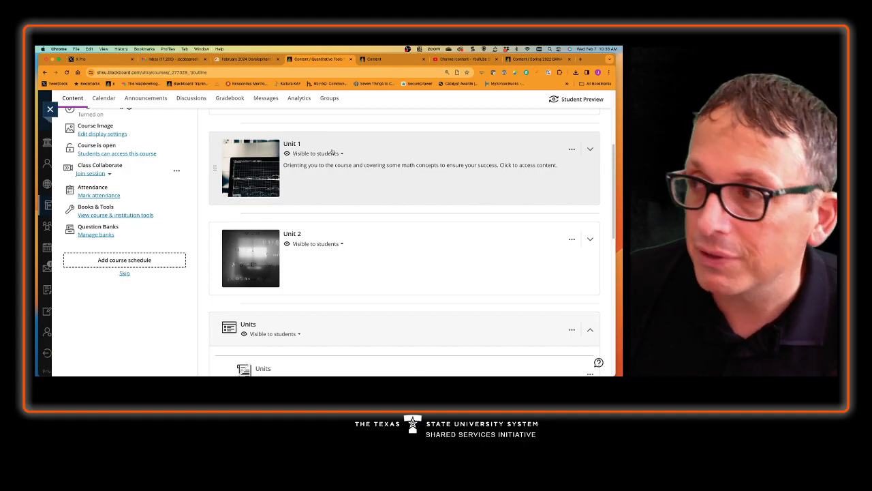
scroll(336, 173, "up", 5)
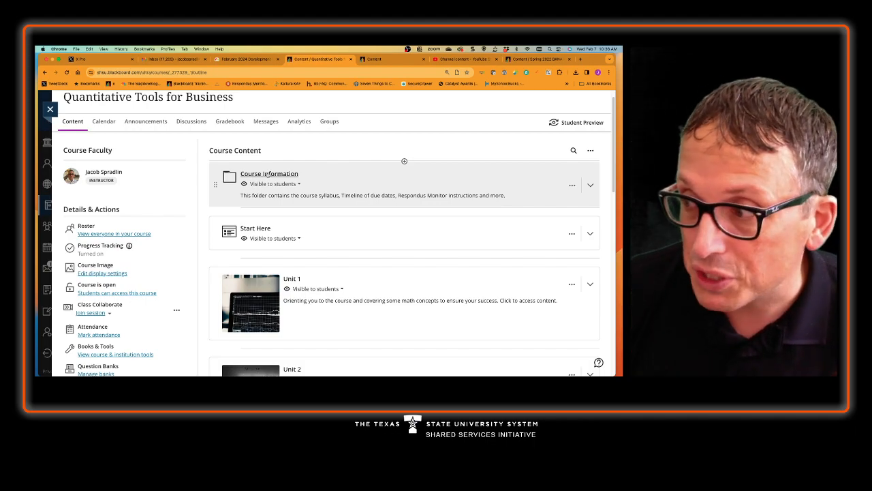
scroll(395, 242, "down", 3)
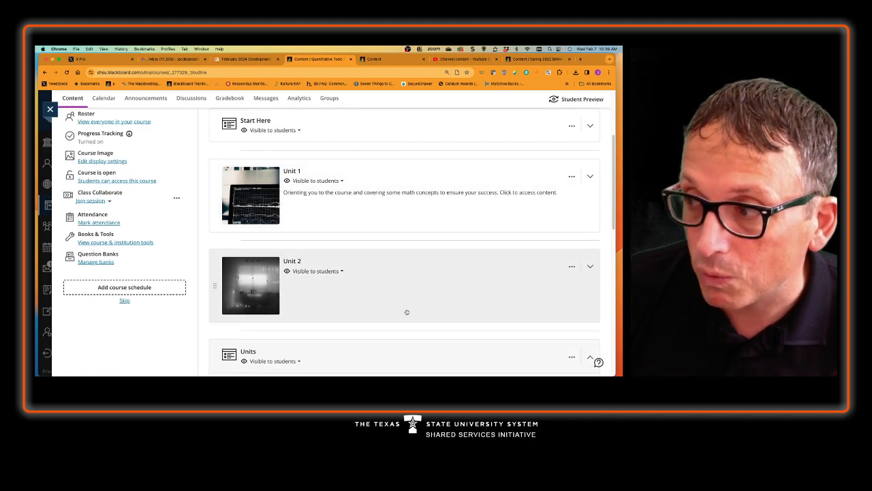
left_click(402, 212)
scroll(382, 259, "down", 3)
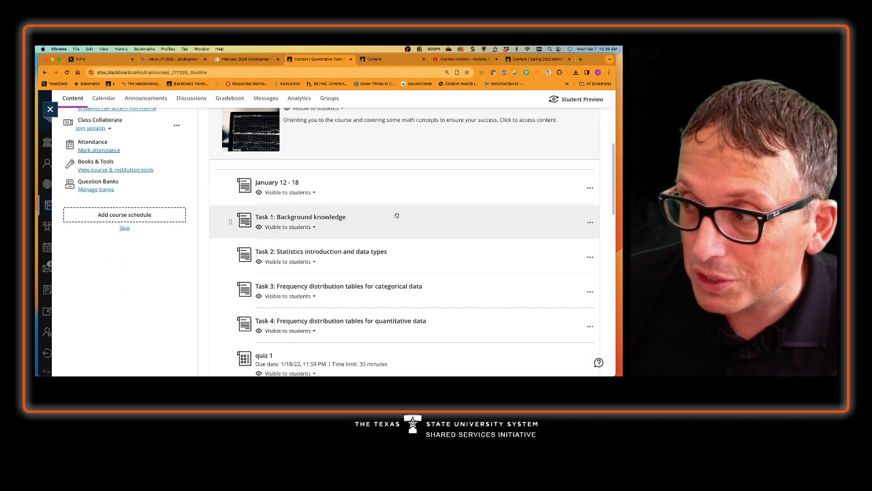
scroll(339, 302, "down", 2)
scroll(362, 310, "up", 8)
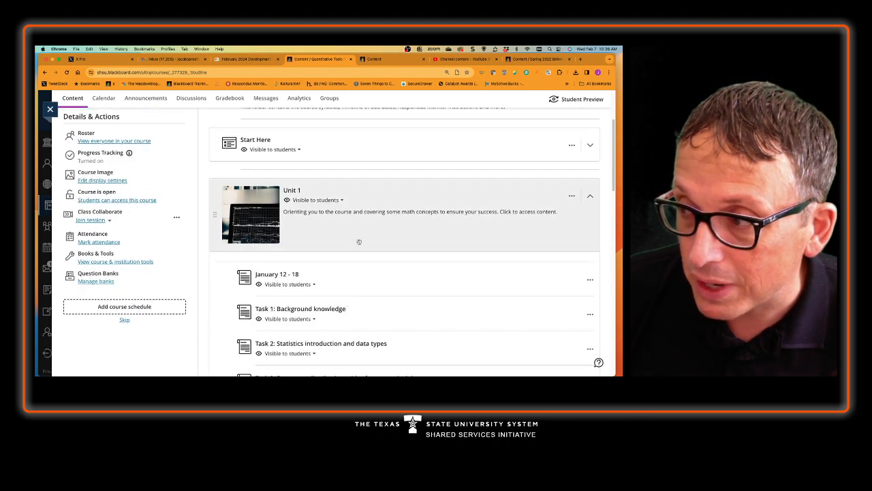
left_click(383, 318)
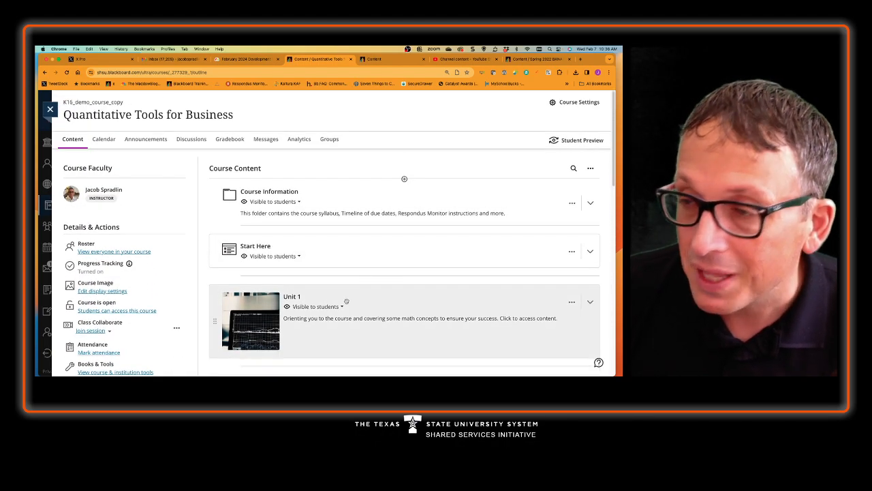